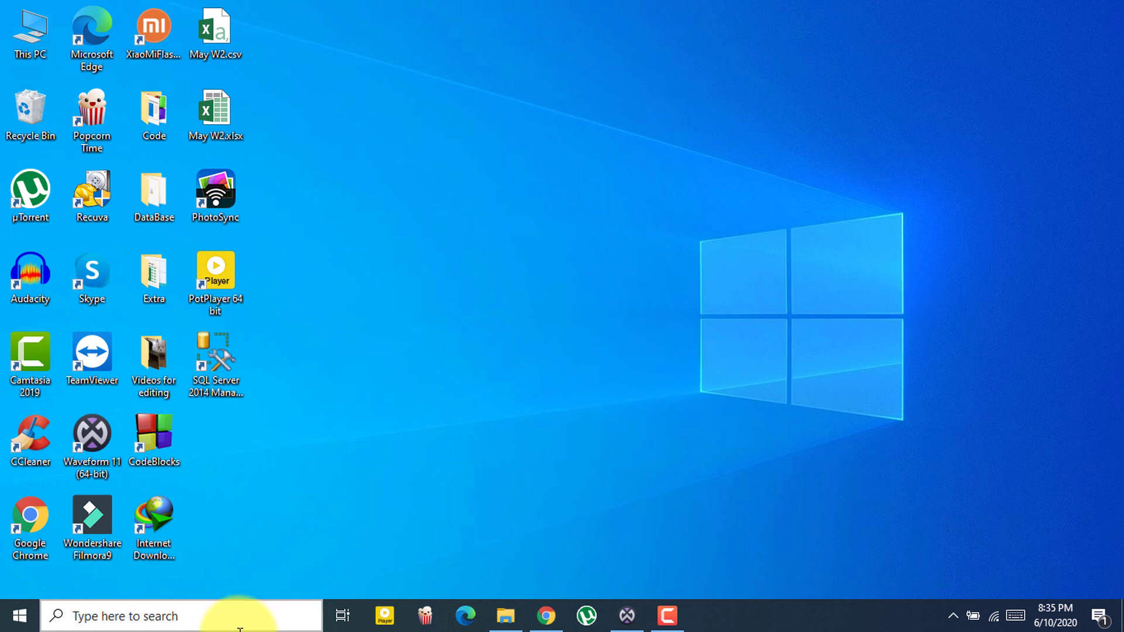
Search Windows for 'control' and open Control Panel
click(103, 620)
text(cont)
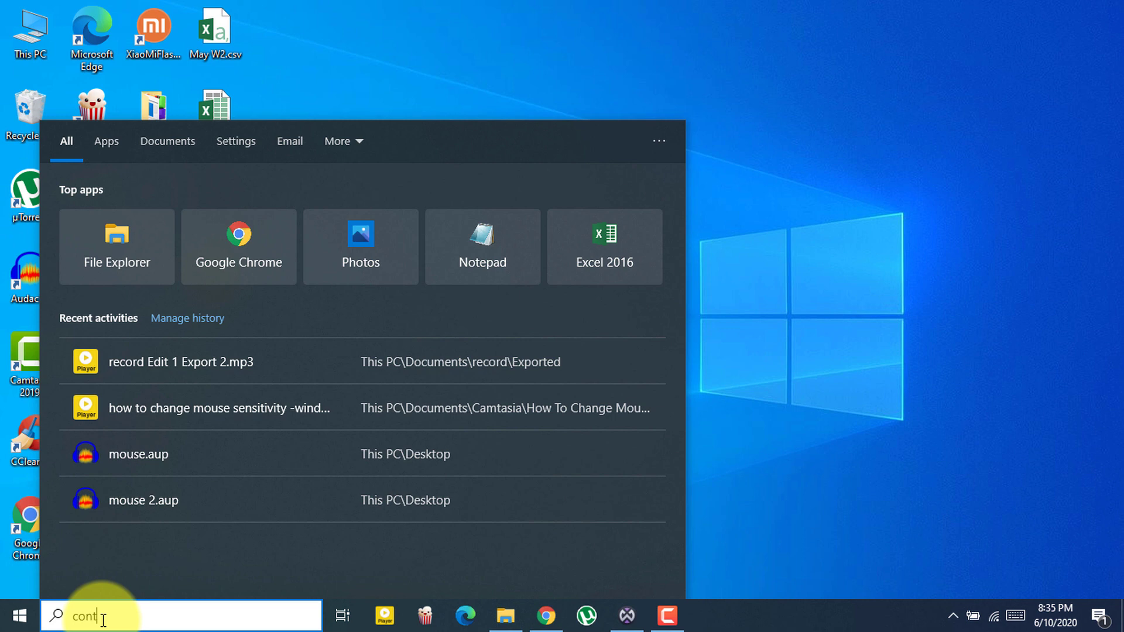
text(rol)
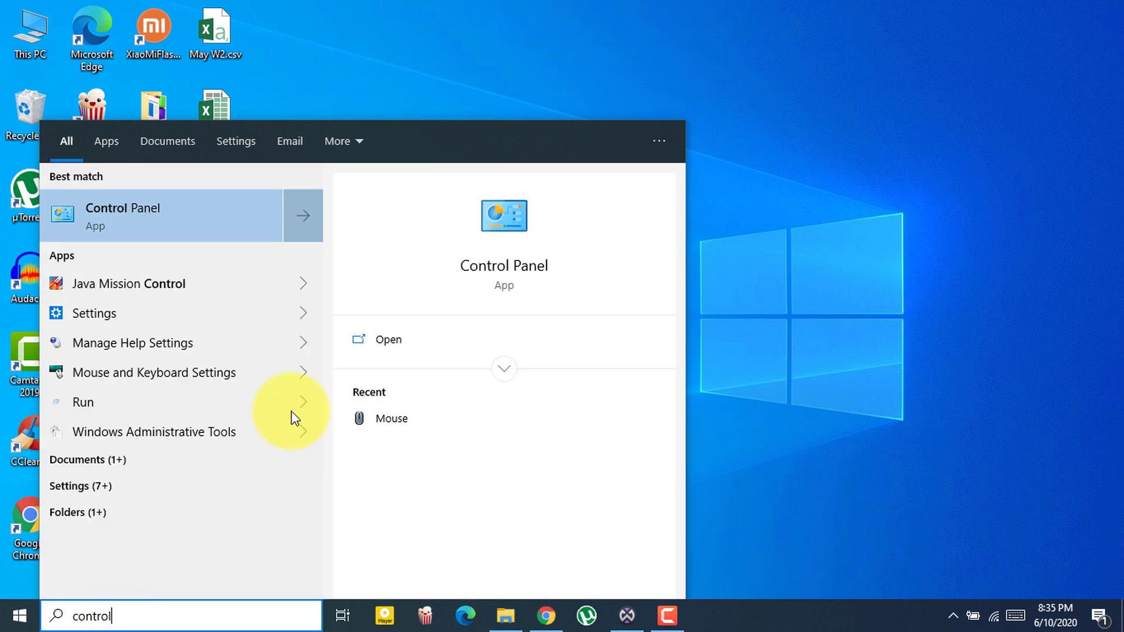
click(410, 345)
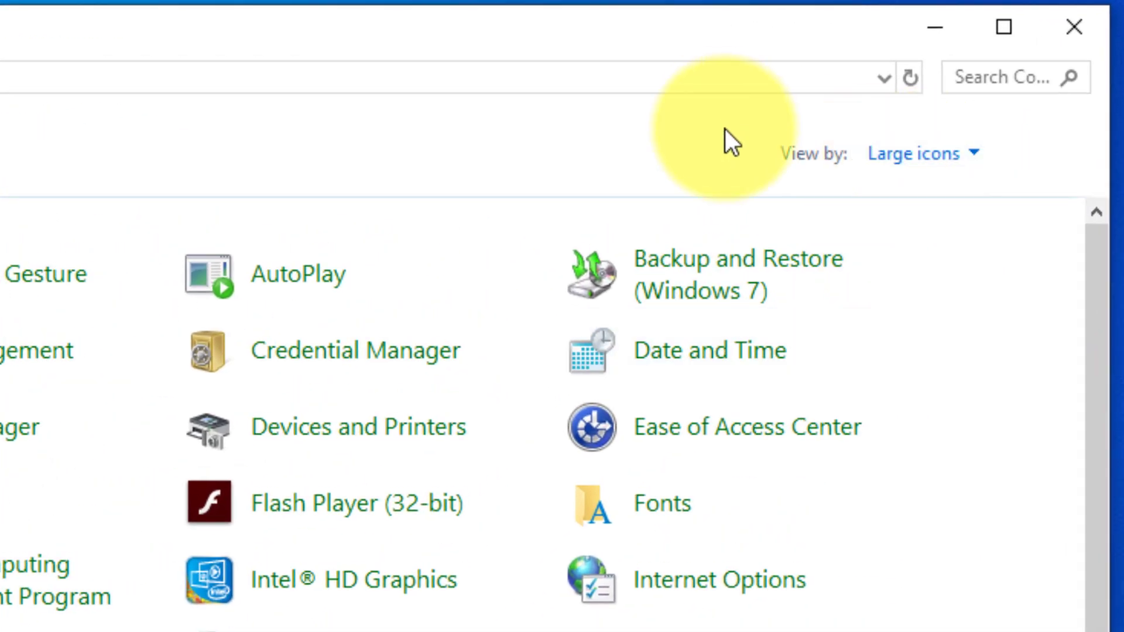
Keep Control Panel in Large icons view and open Mouse Properties on the Buttons tab
click(937, 155)
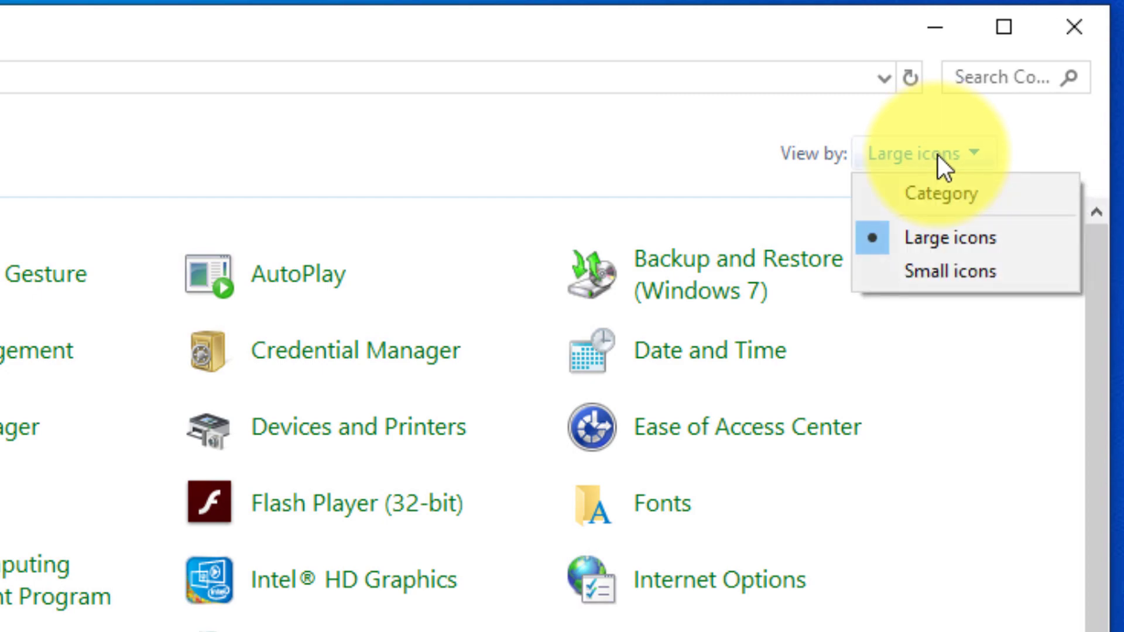
click(937, 243)
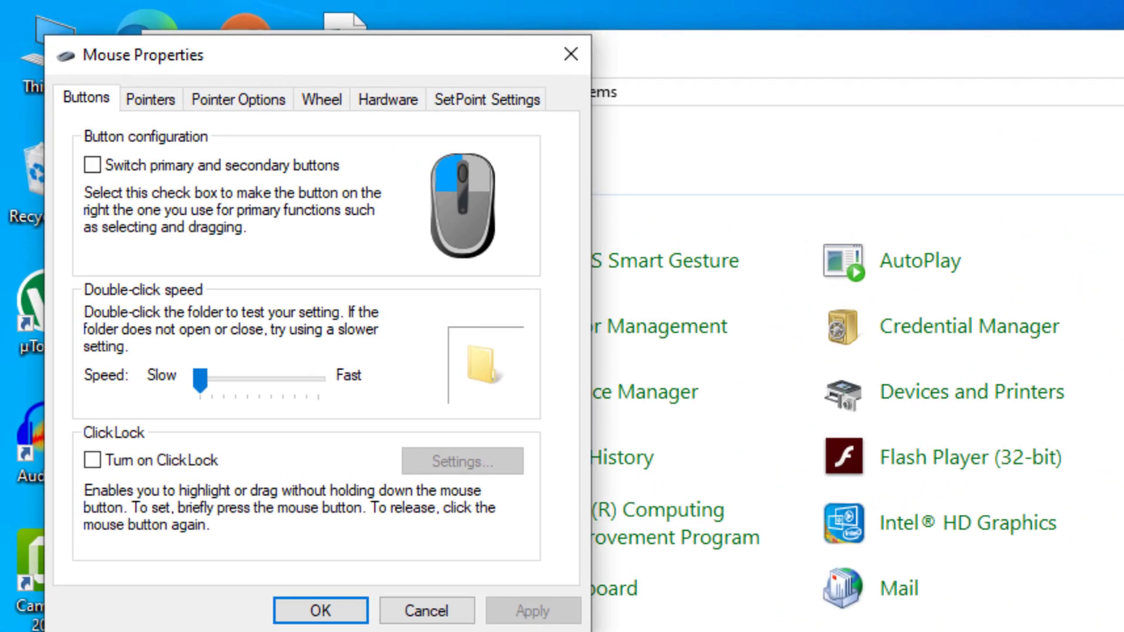
On the Pointers tab, browse for a new cursor file for Normal Select
click(148, 94)
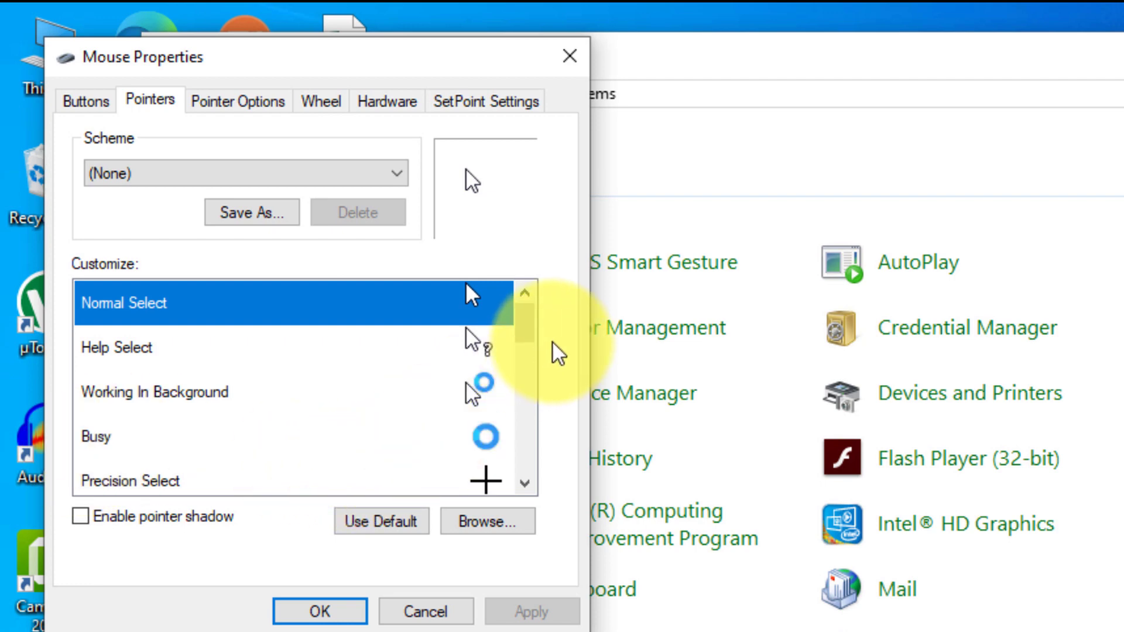
drag(531, 334, 534, 310)
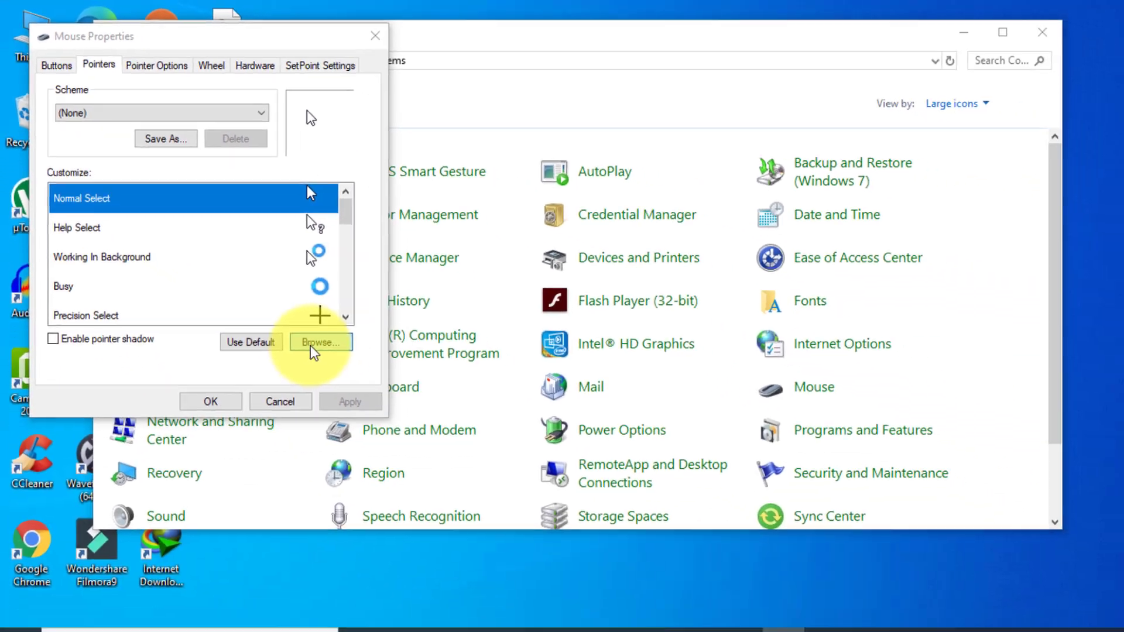
click(448, 491)
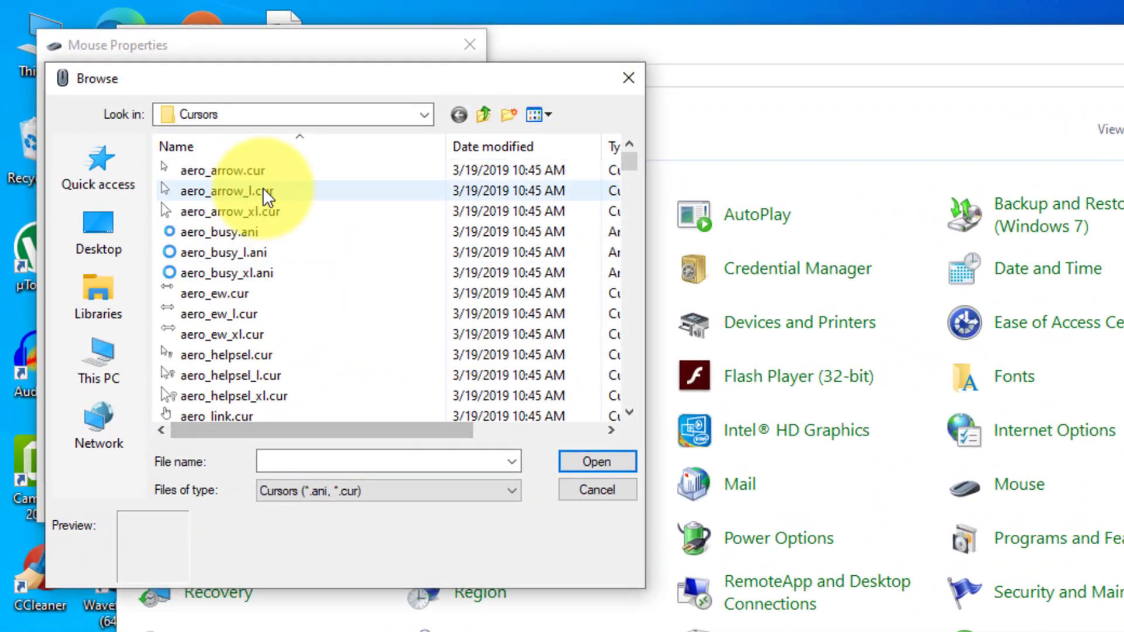
Assign aero_pen_xl.cur from the Cursors folder to Normal Select
drag(630, 167, 630, 200)
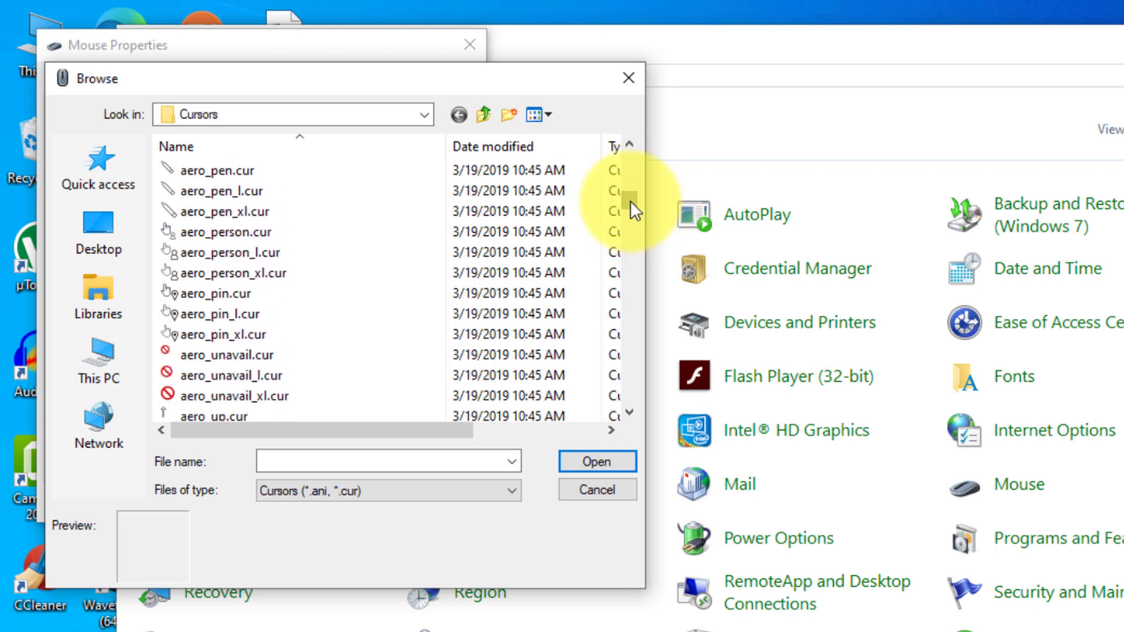
click(212, 210)
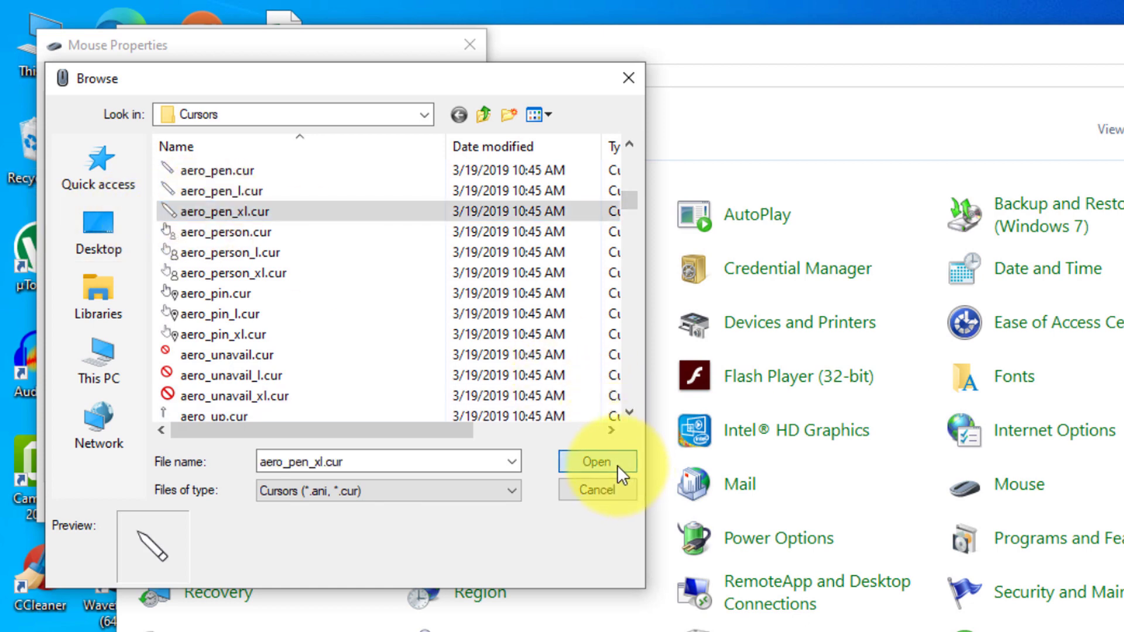
click(597, 462)
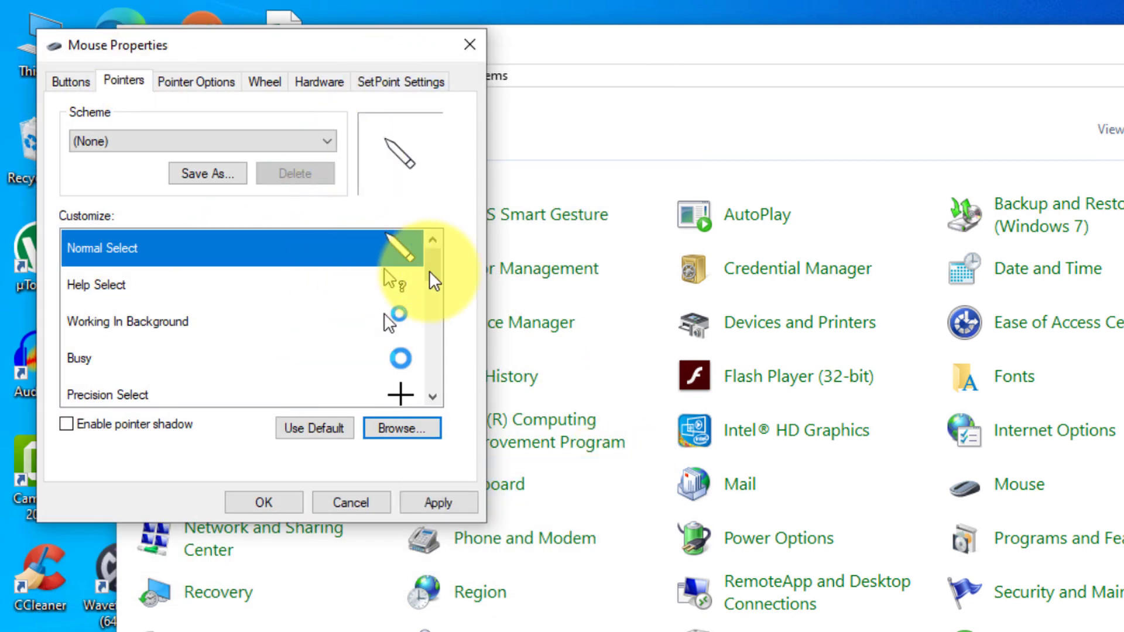
Apply the pen pointer, then reopen Mouse Properties and restore Normal Select to the default arrow
click(442, 507)
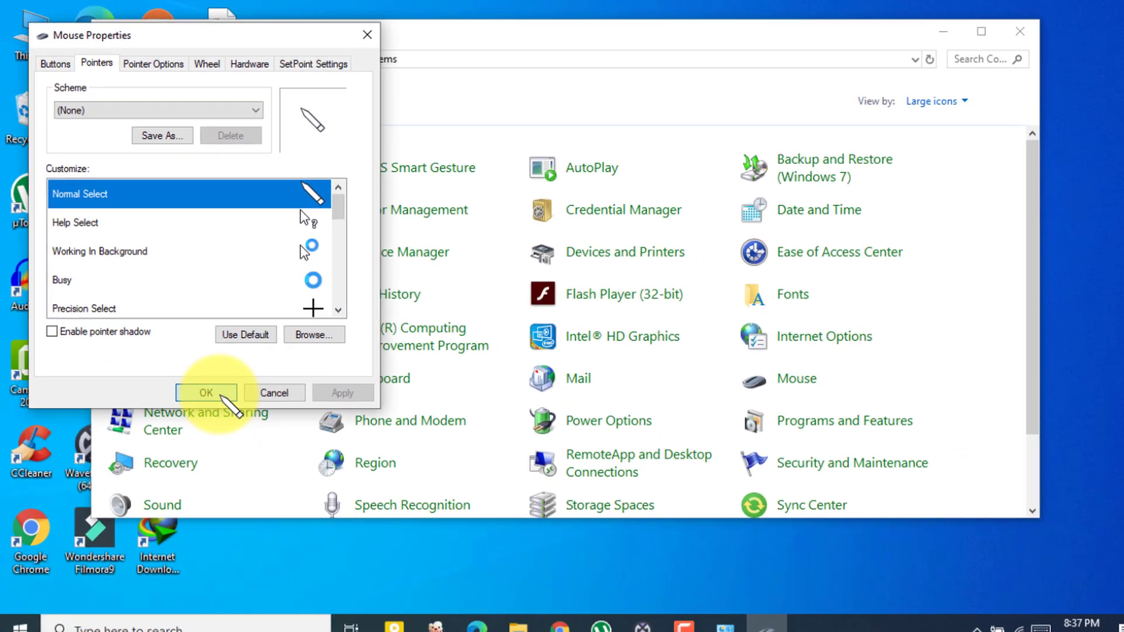
click(282, 507)
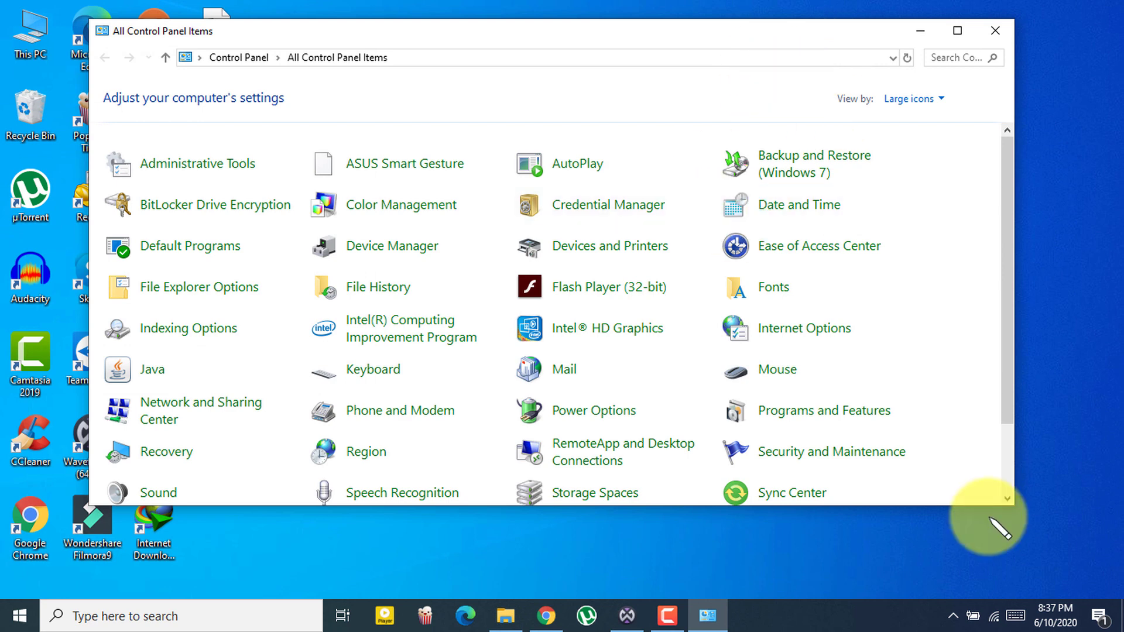
click(763, 369)
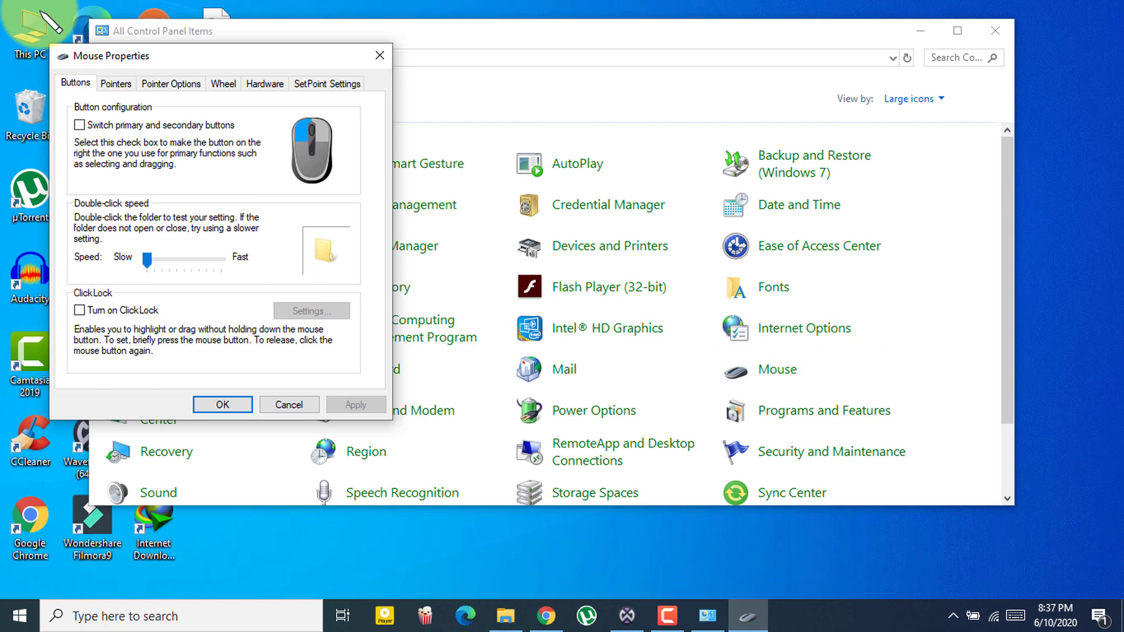
click(114, 83)
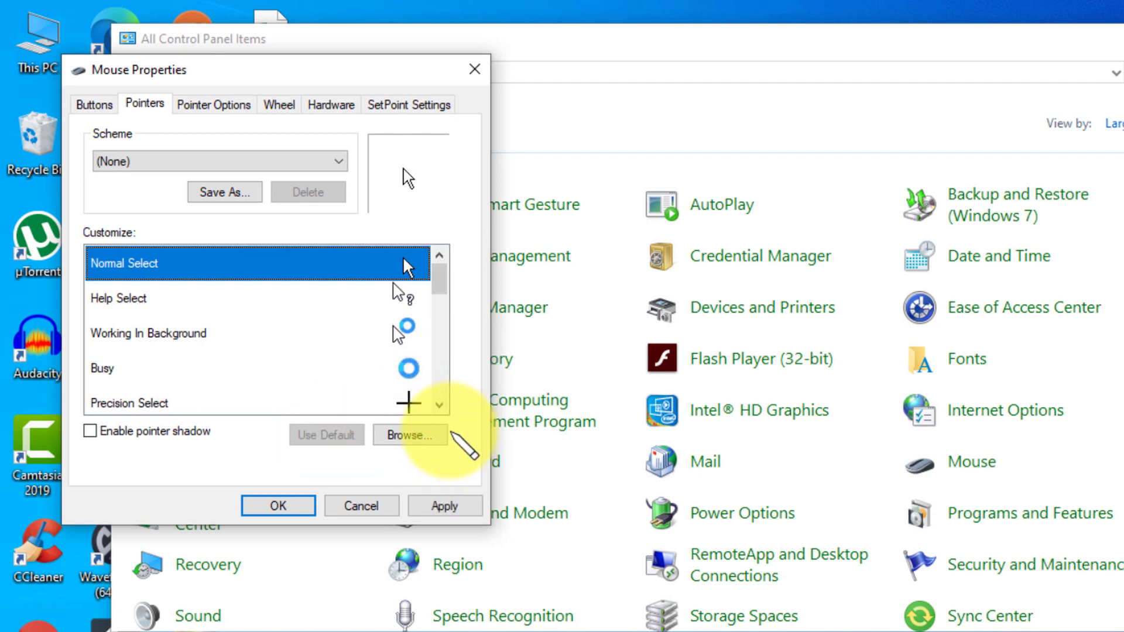
click(459, 498)
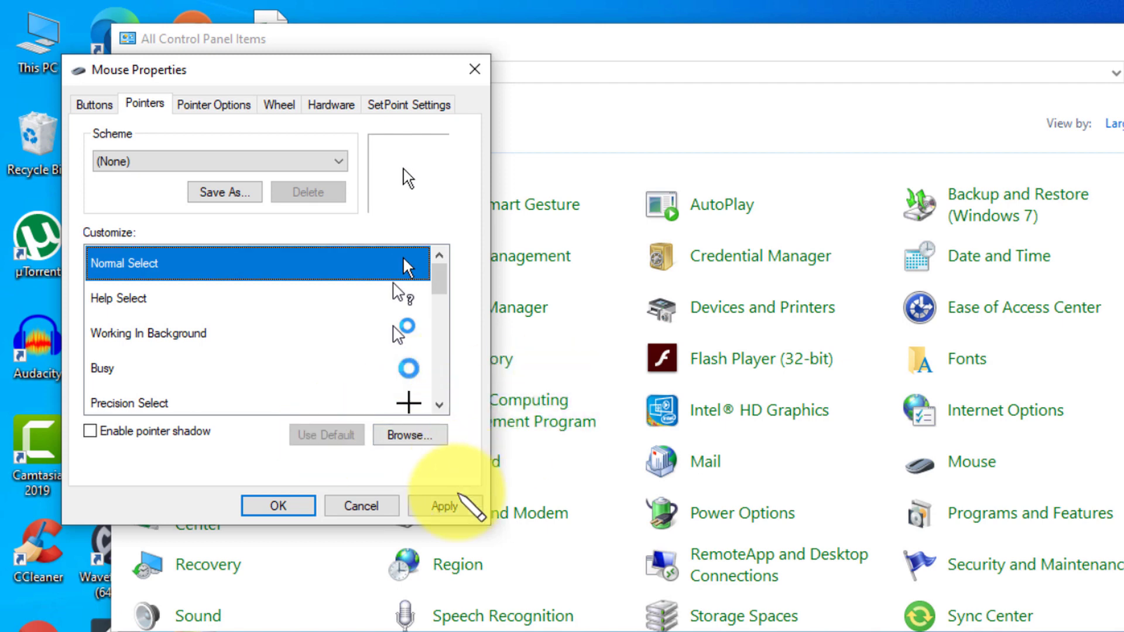
click(258, 507)
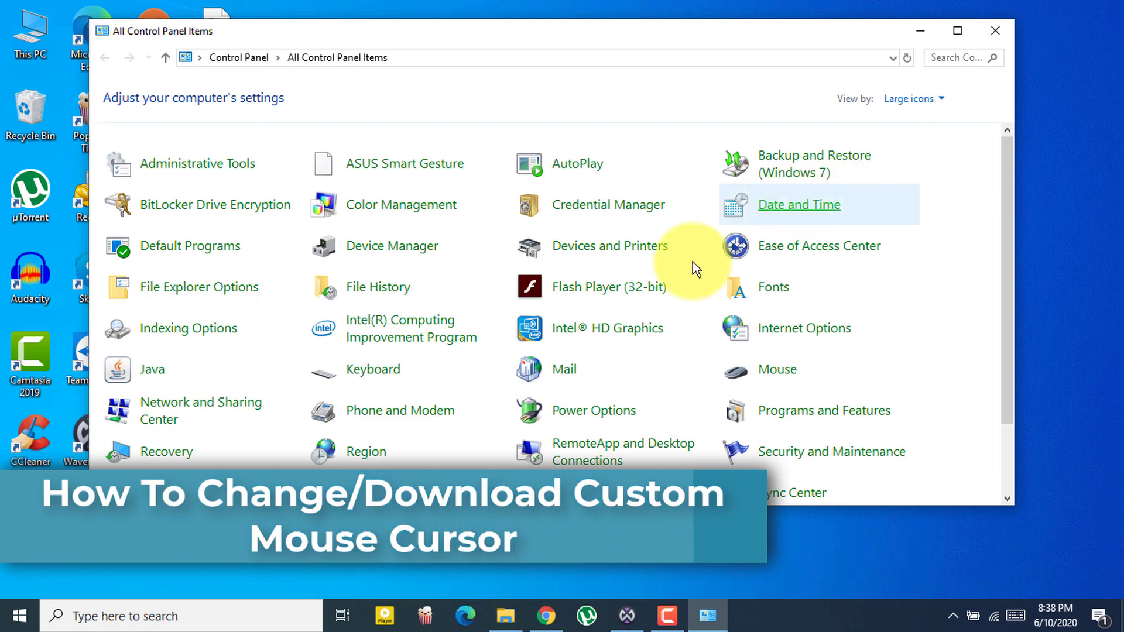
On cursors-4u.com, go through Most Viewed to the Rock On cursor's download page
click(546, 615)
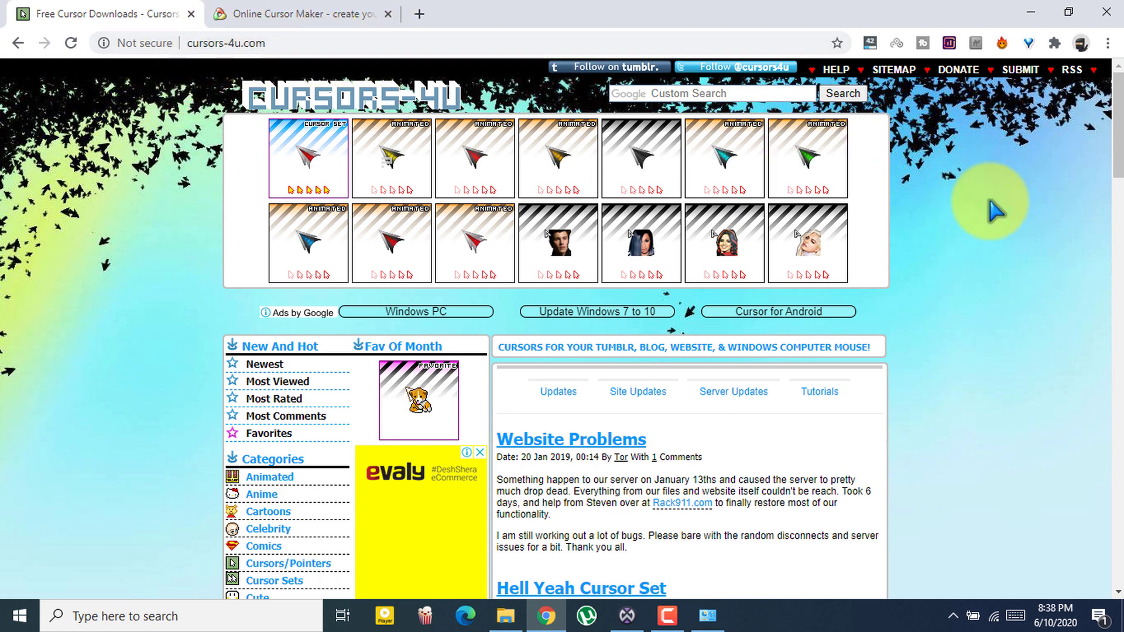
mouse_move(1116, 140)
mouse_down()
mouse_move(1116, 195)
mouse_move(1117, 140)
mouse_up()
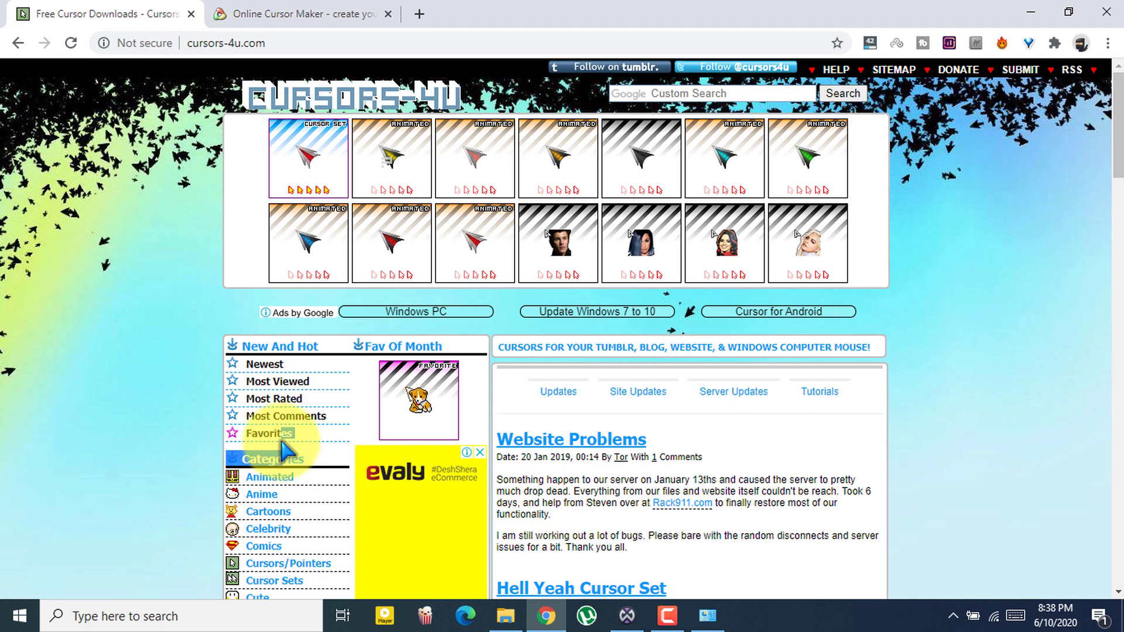
double_click(270, 433)
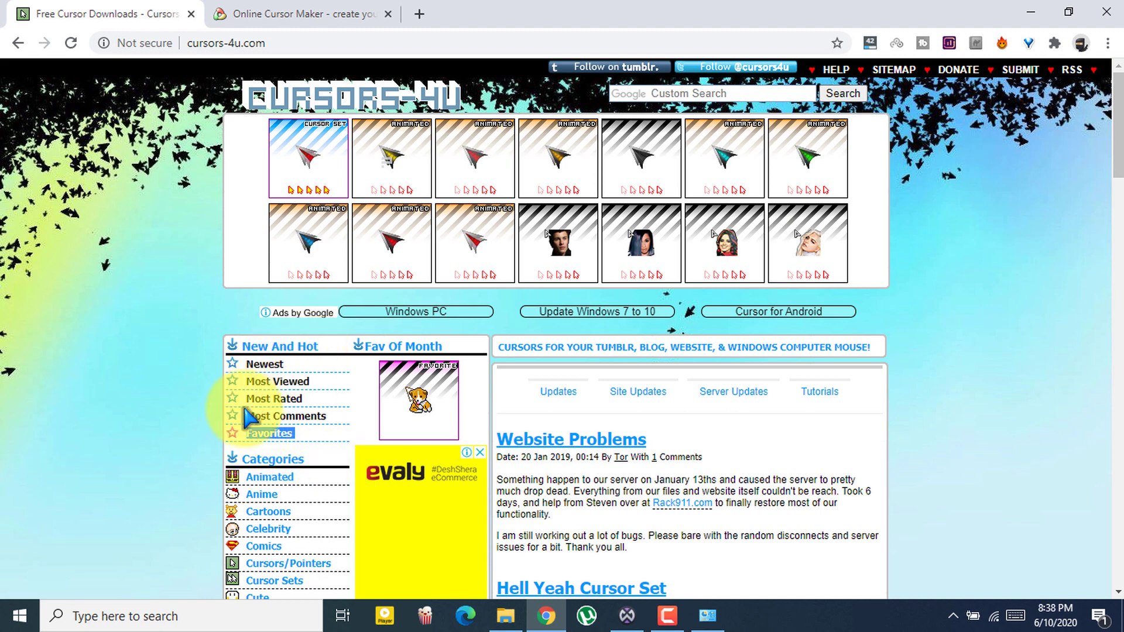
click(302, 385)
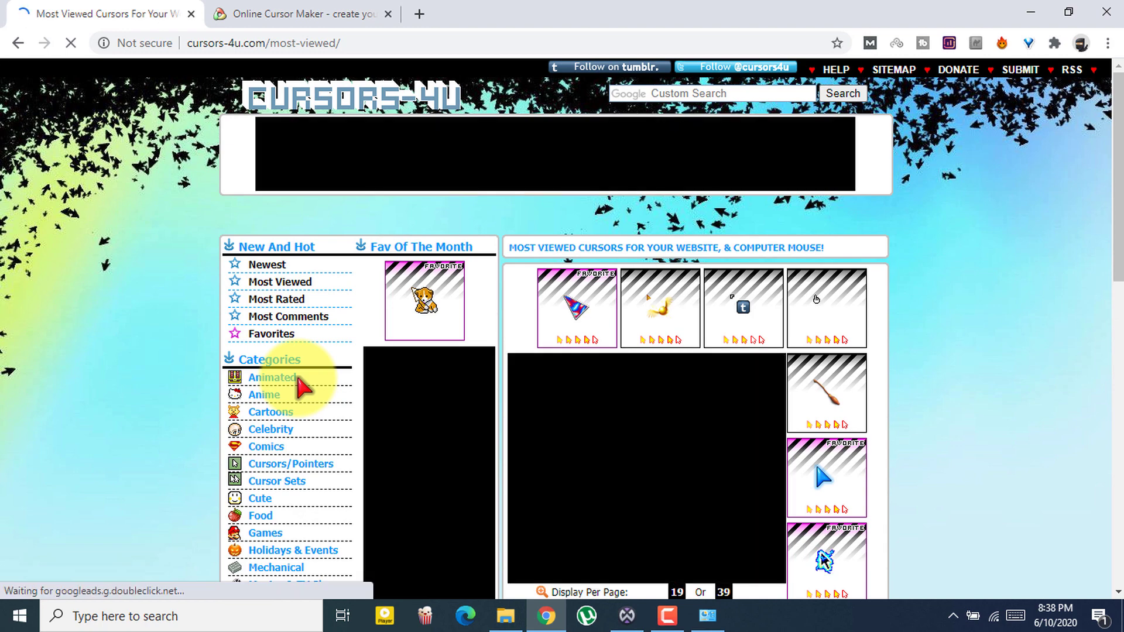
drag(1119, 103, 1116, 269)
click(578, 246)
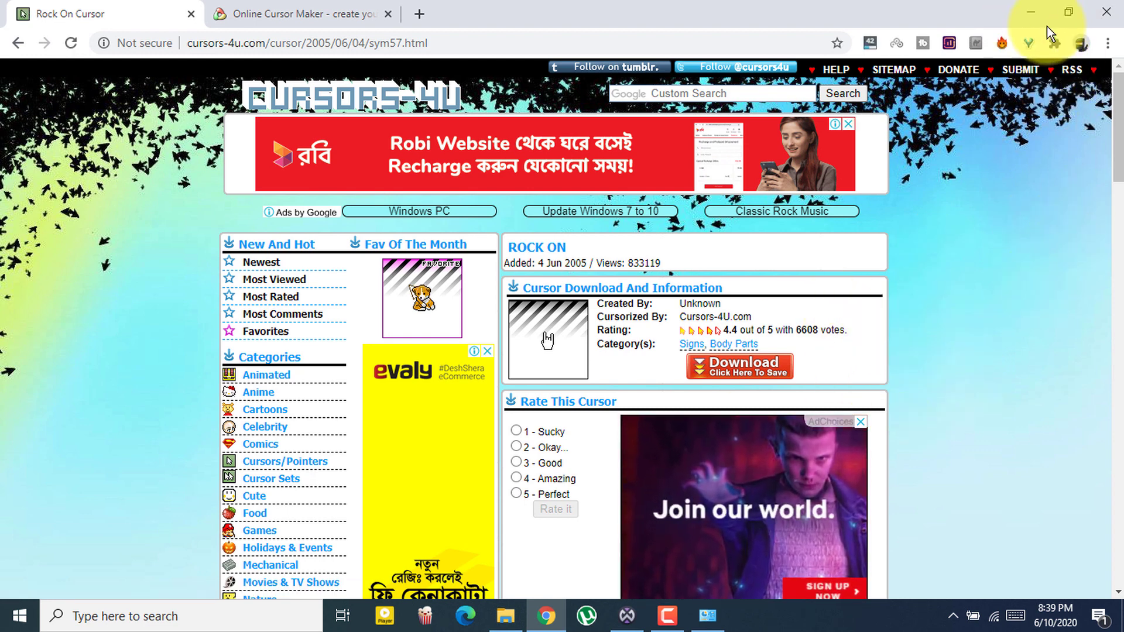
Download the Rock On cursor as sym57.cur and show it in the Downloads folder
click(1063, 12)
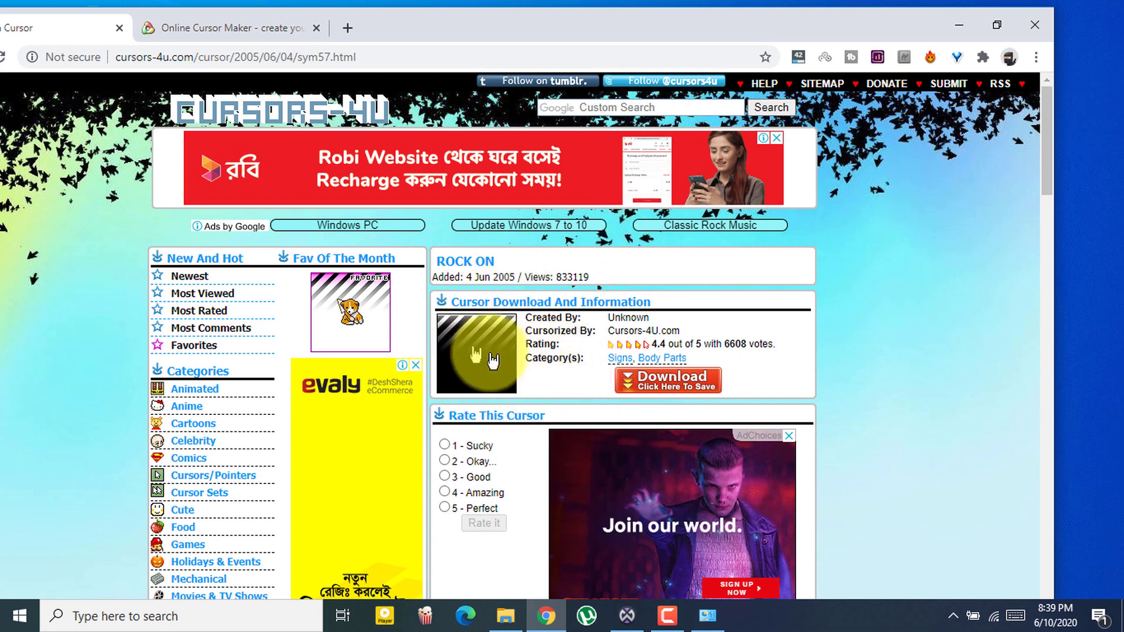
click(634, 386)
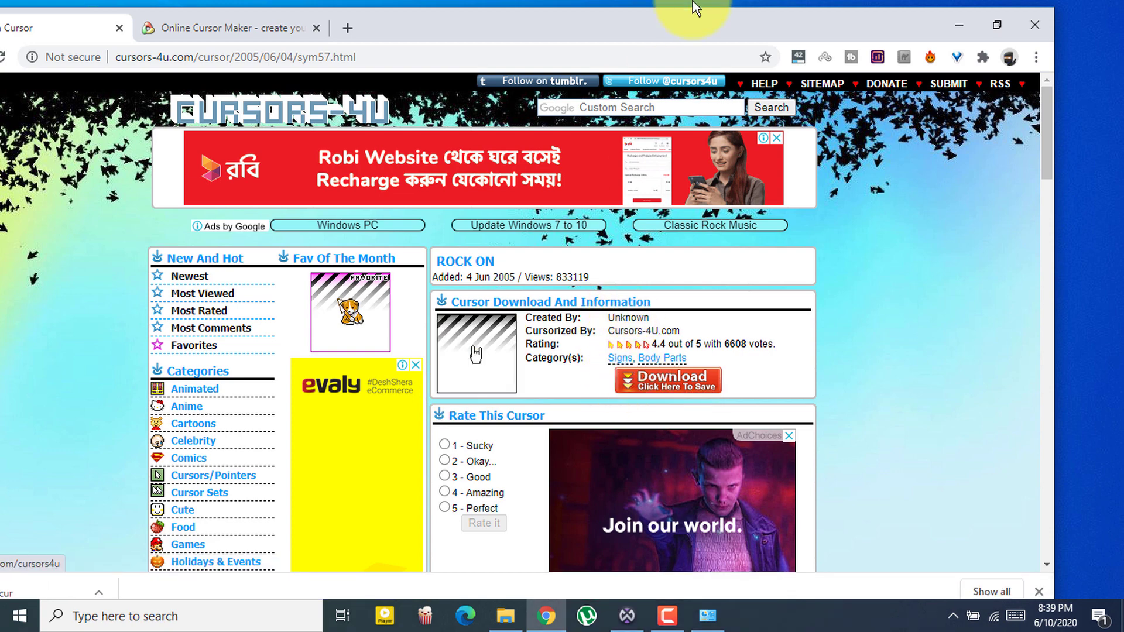
drag(676, 29, 916, 3)
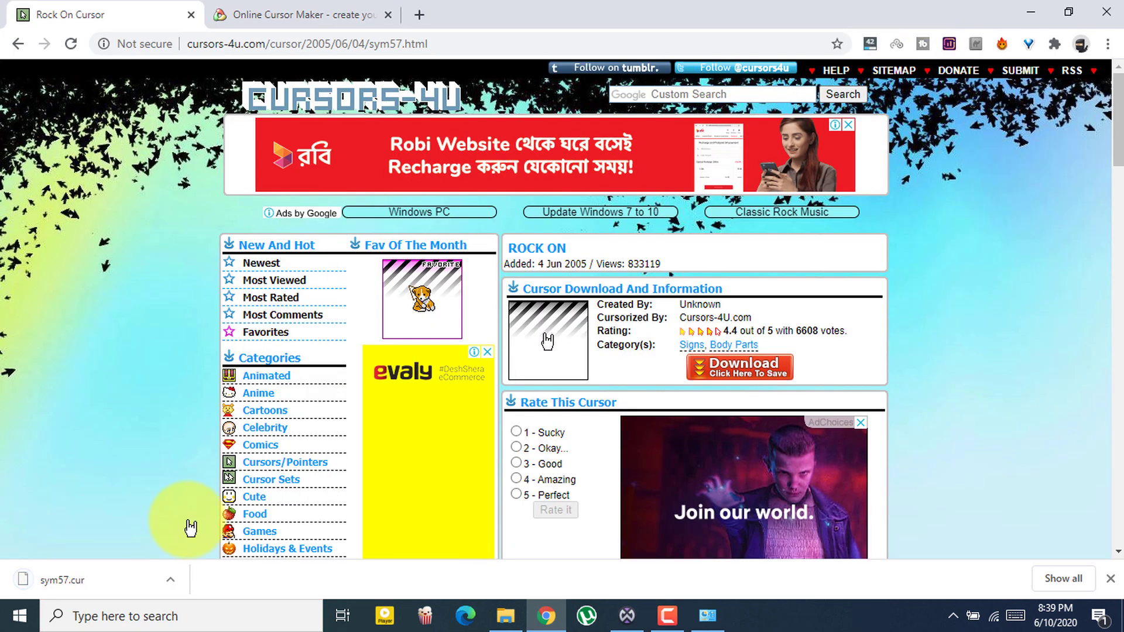
click(171, 580)
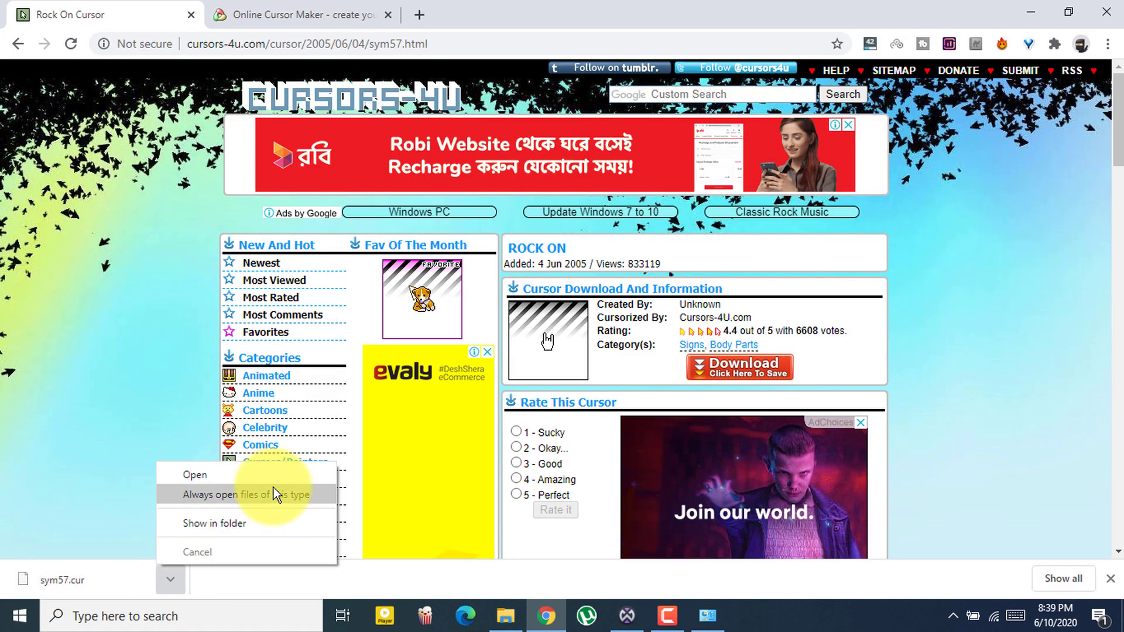
click(248, 517)
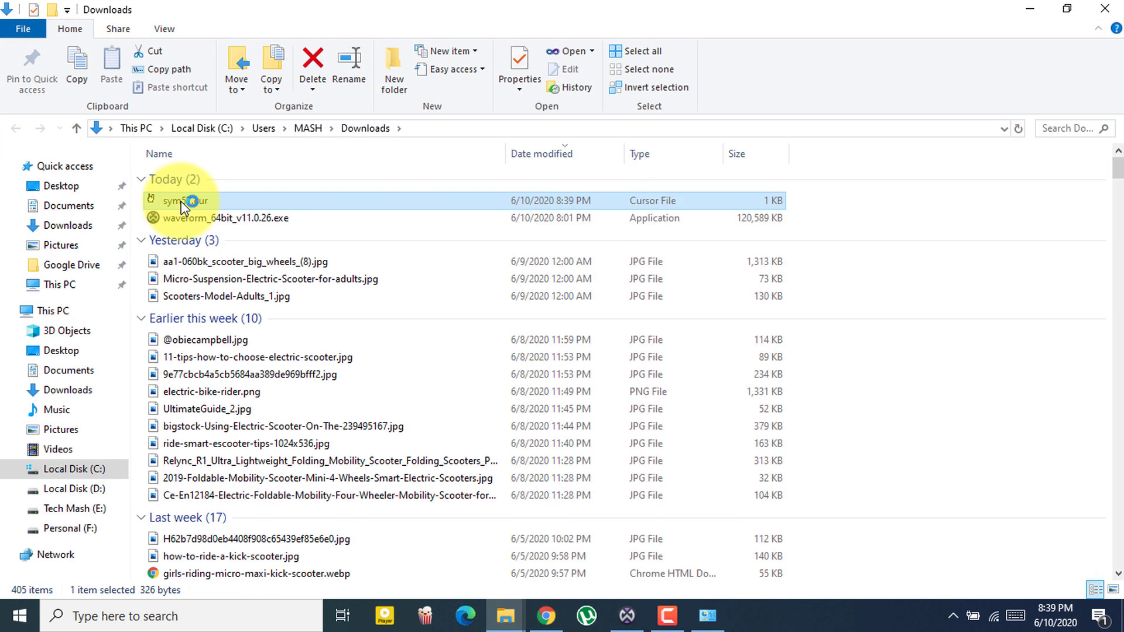
Copy sym57.cur from Downloads and open the C:\Windows folder
right_click(181, 202)
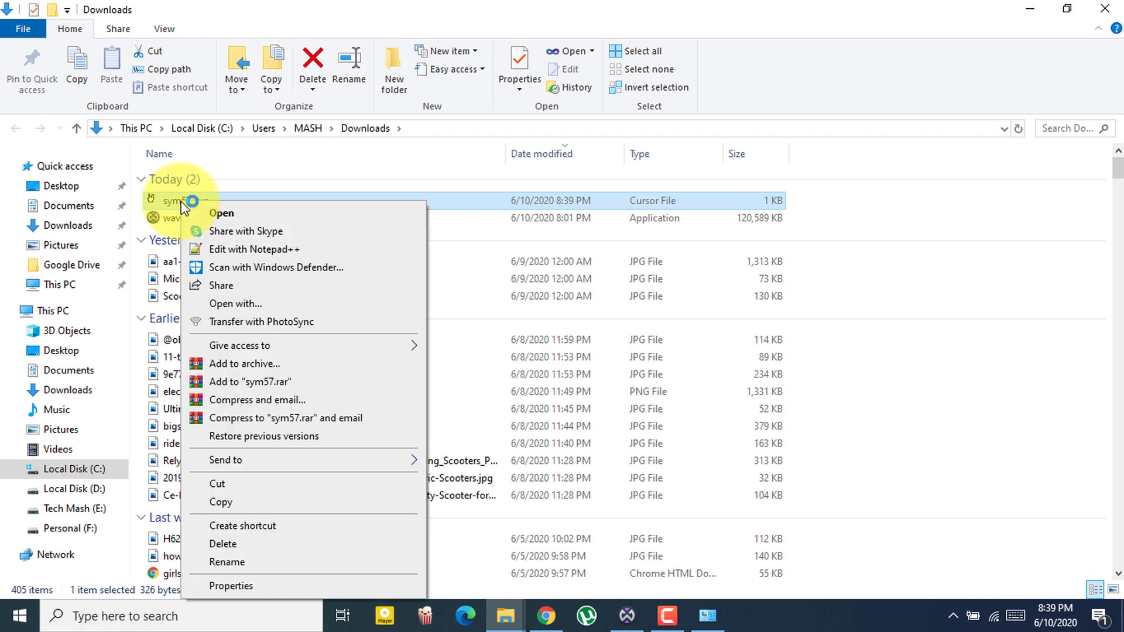
click(227, 499)
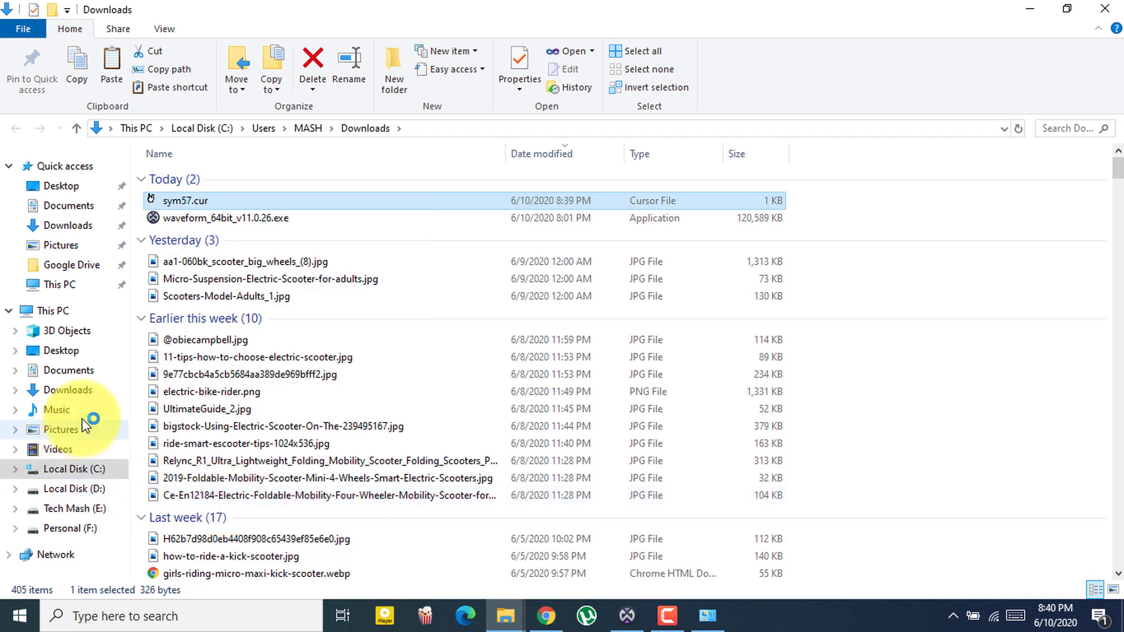
click(59, 311)
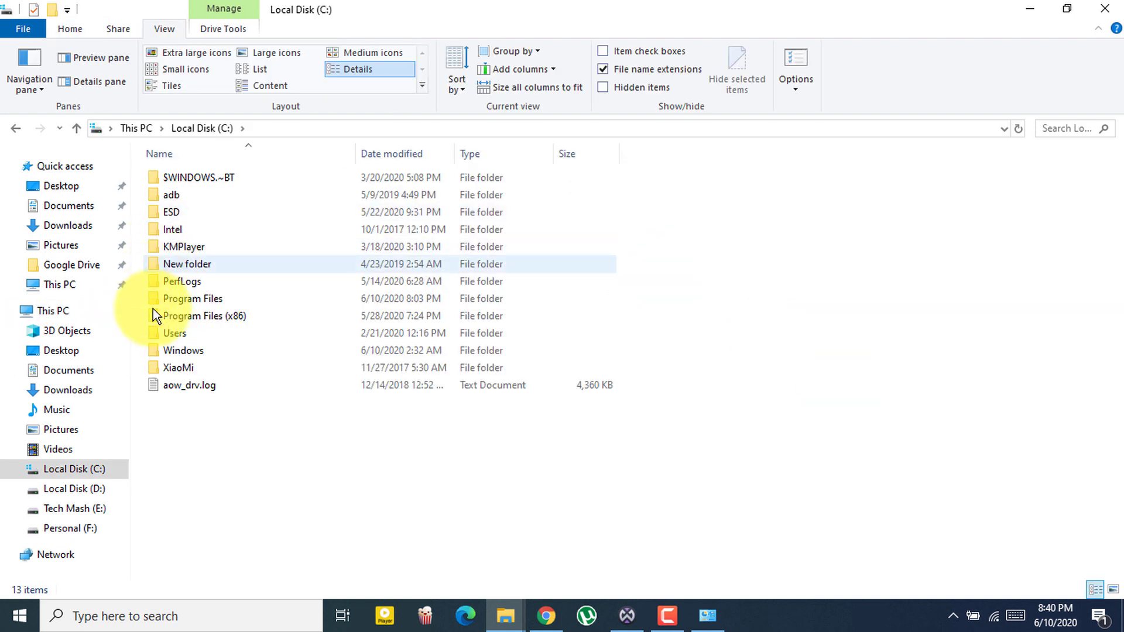
click(171, 352)
double_click(171, 352)
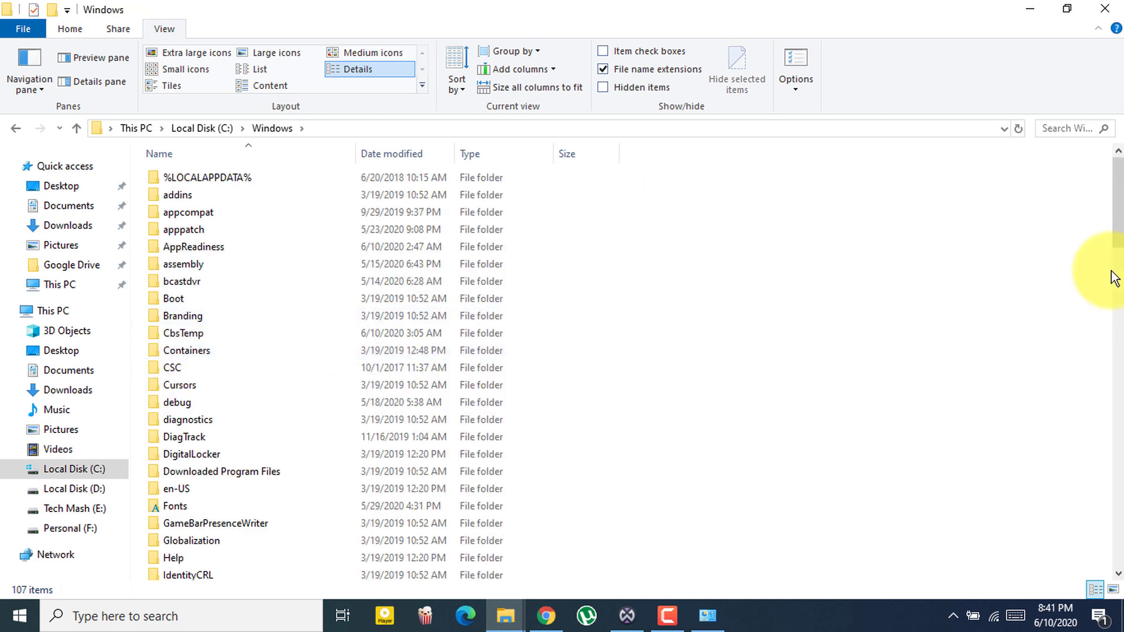
Paste sym57.cur into C:\Windows\Cursors, granting administrator permission
drag(1118, 202, 1109, 237)
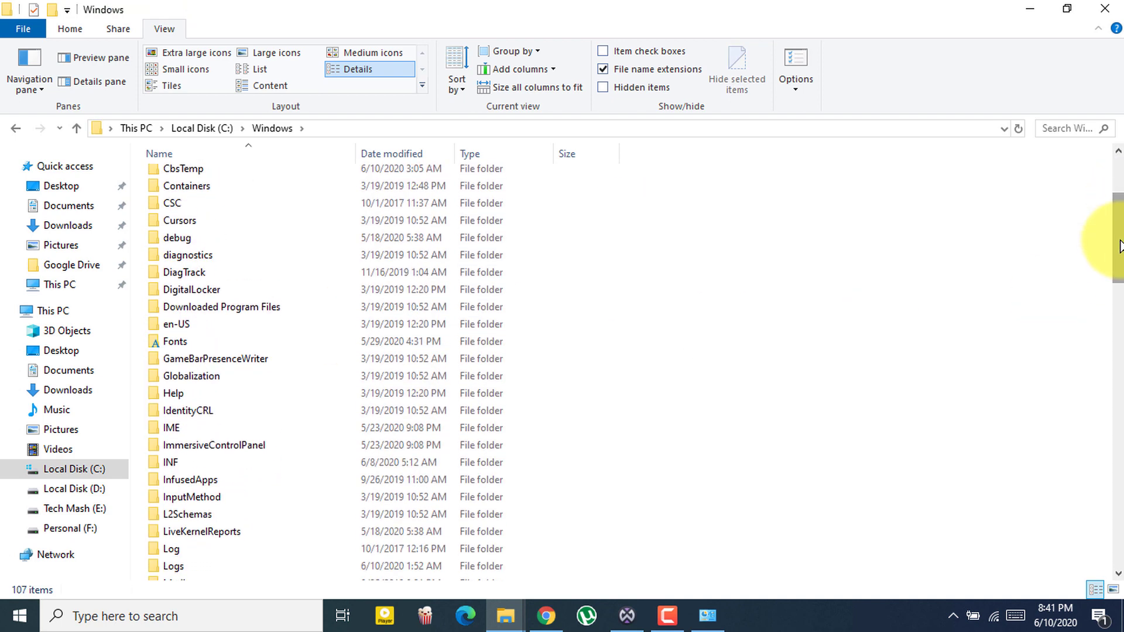
click(183, 226)
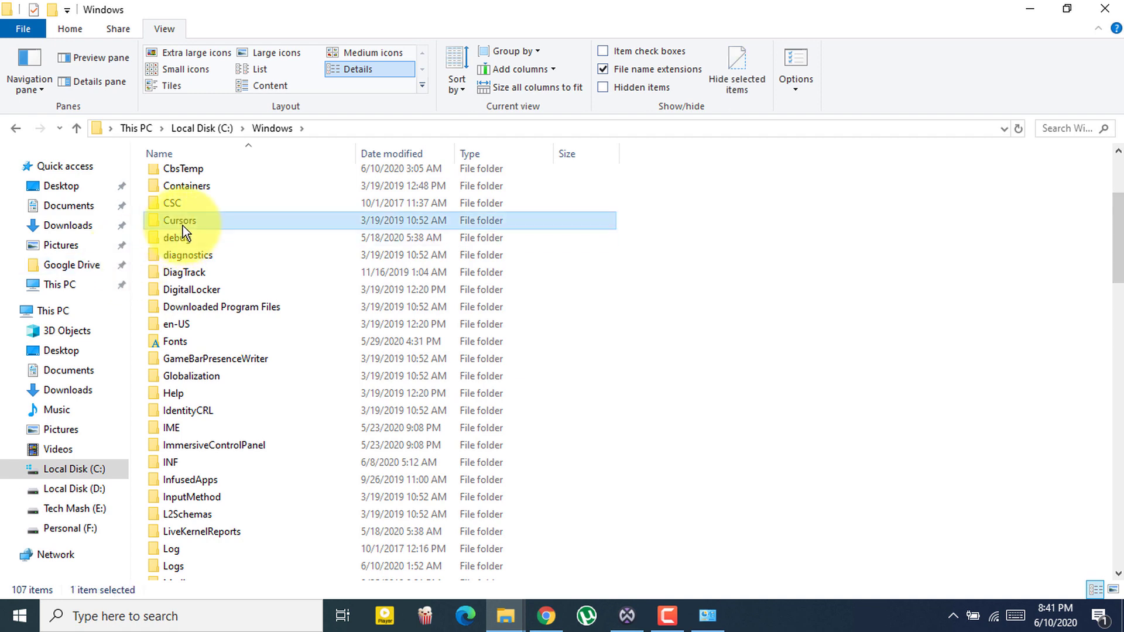
double_click(265, 219)
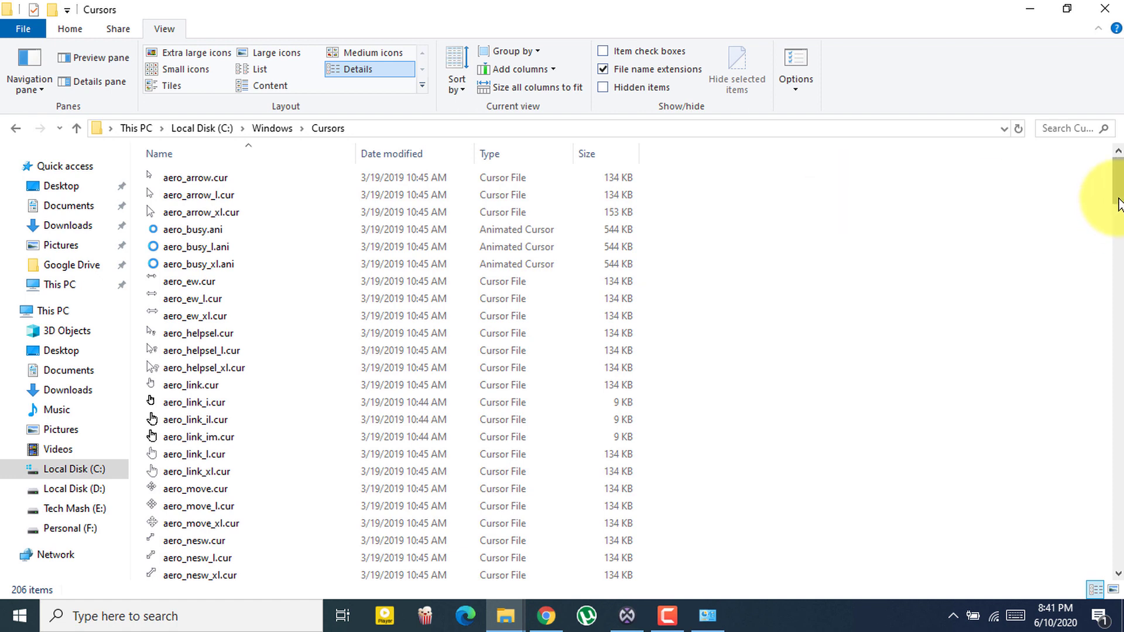
drag(1119, 204, 1118, 410)
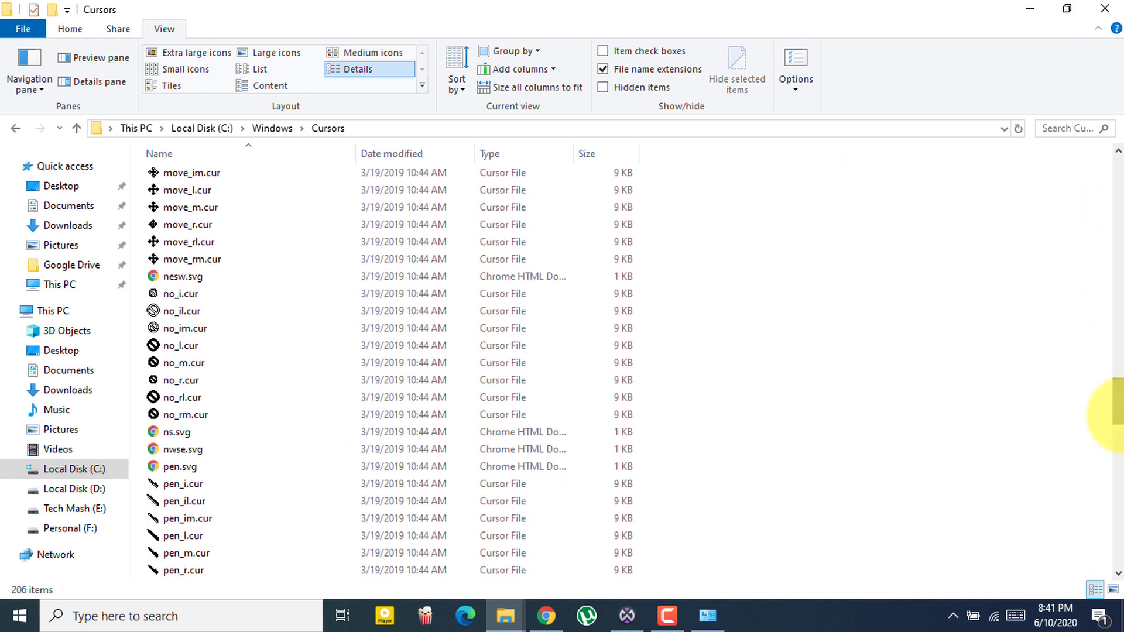
right_click(1019, 390)
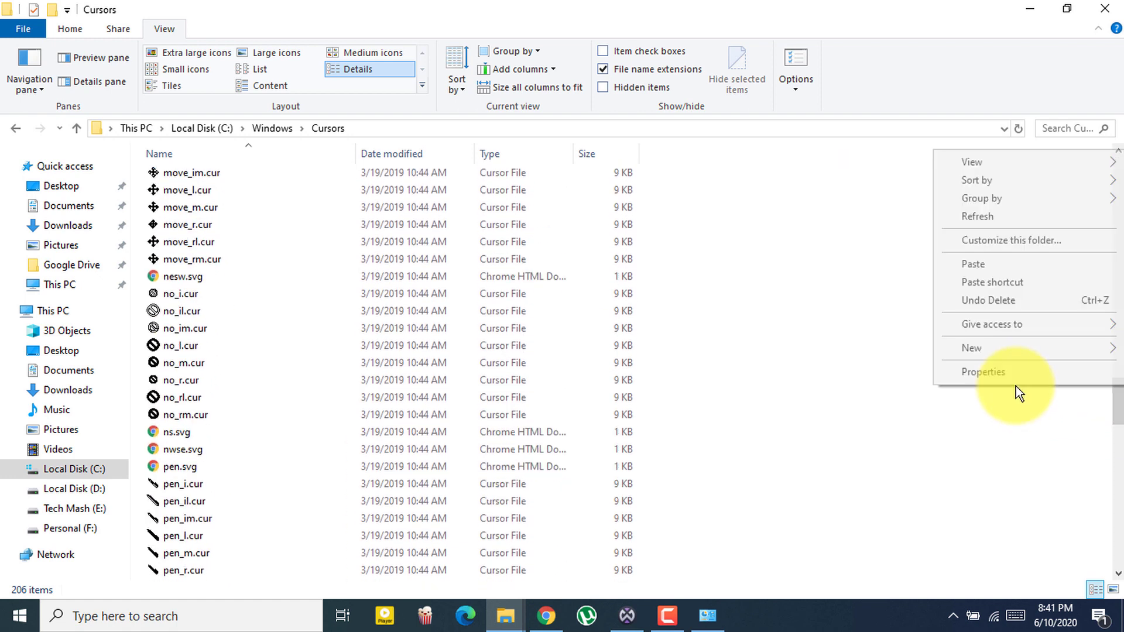
click(975, 272)
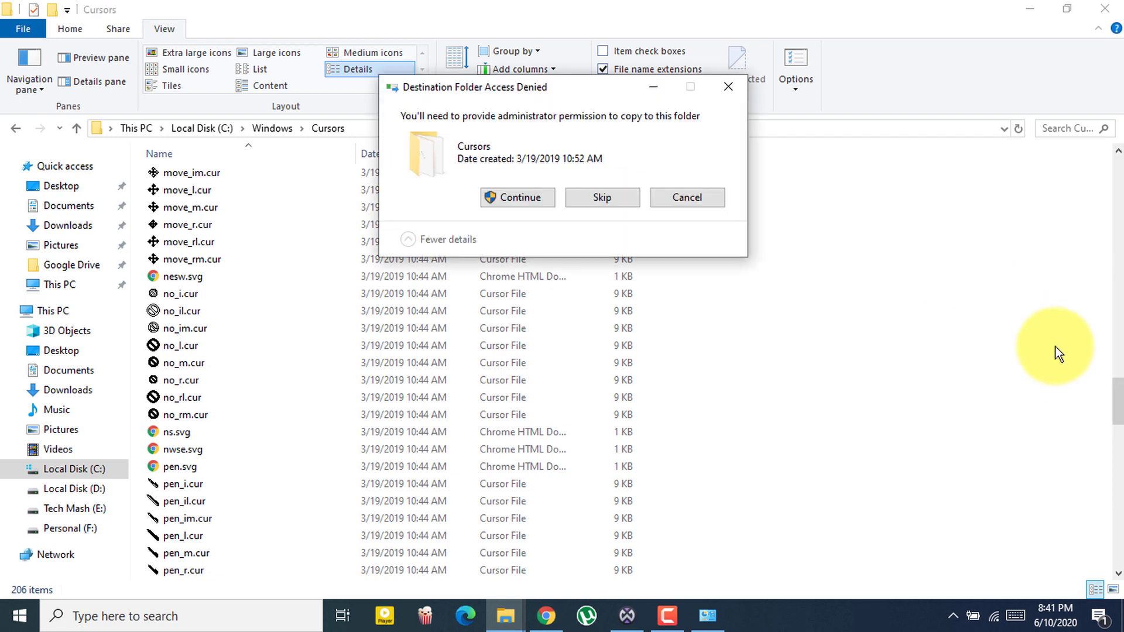
click(514, 196)
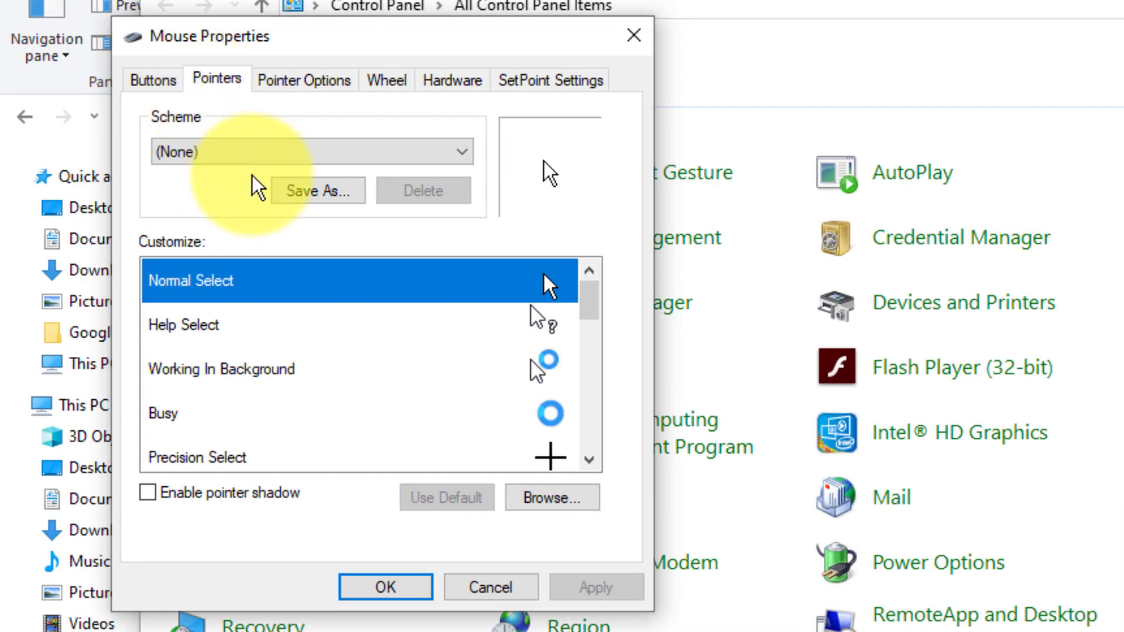
Assign sym57.cur as the Normal Select pointer
click(553, 498)
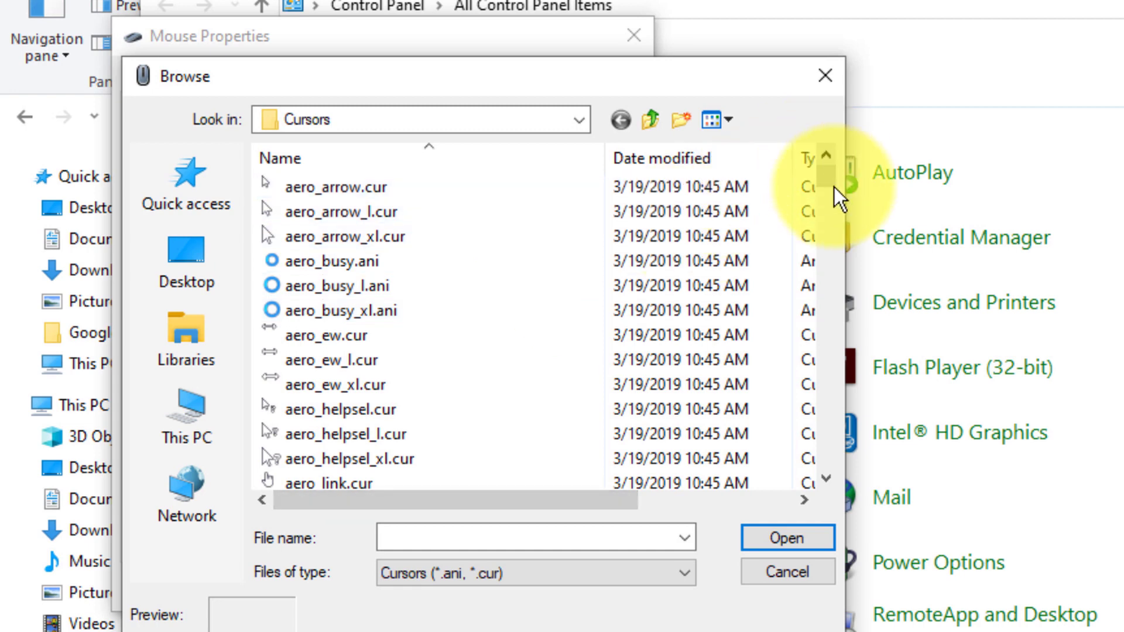
drag(835, 178, 828, 306)
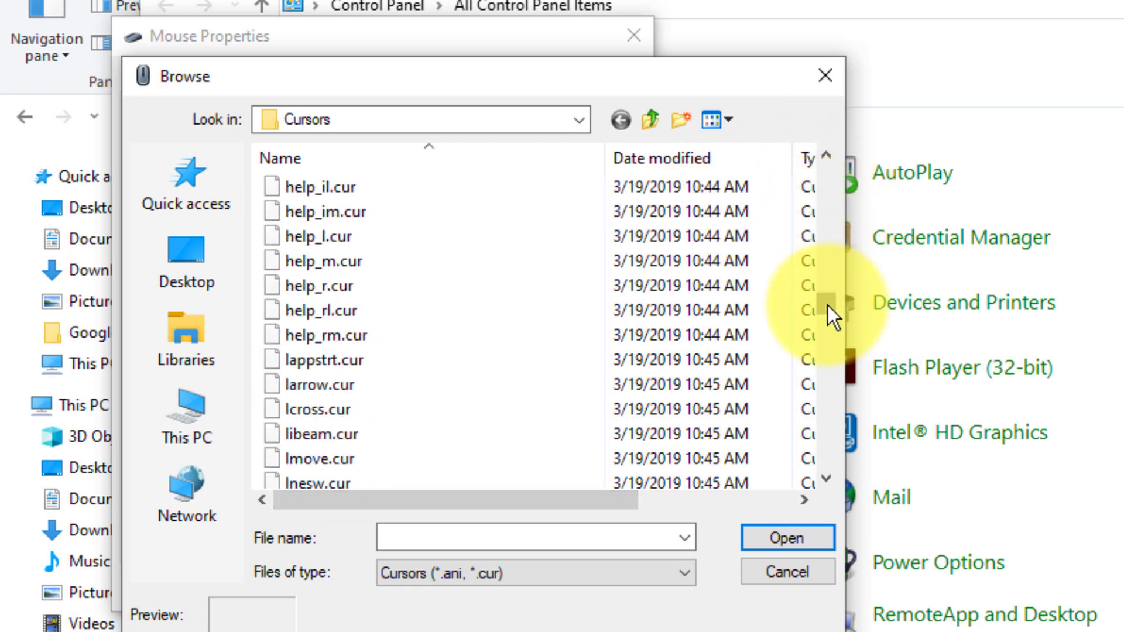
click(584, 537)
text(sym)
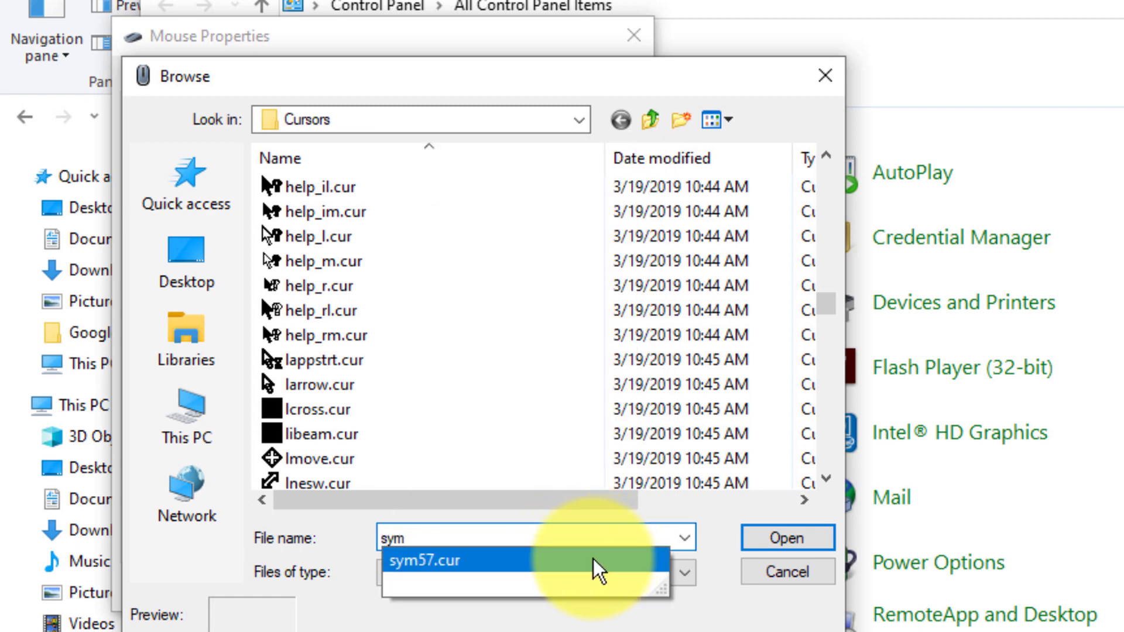
click(598, 563)
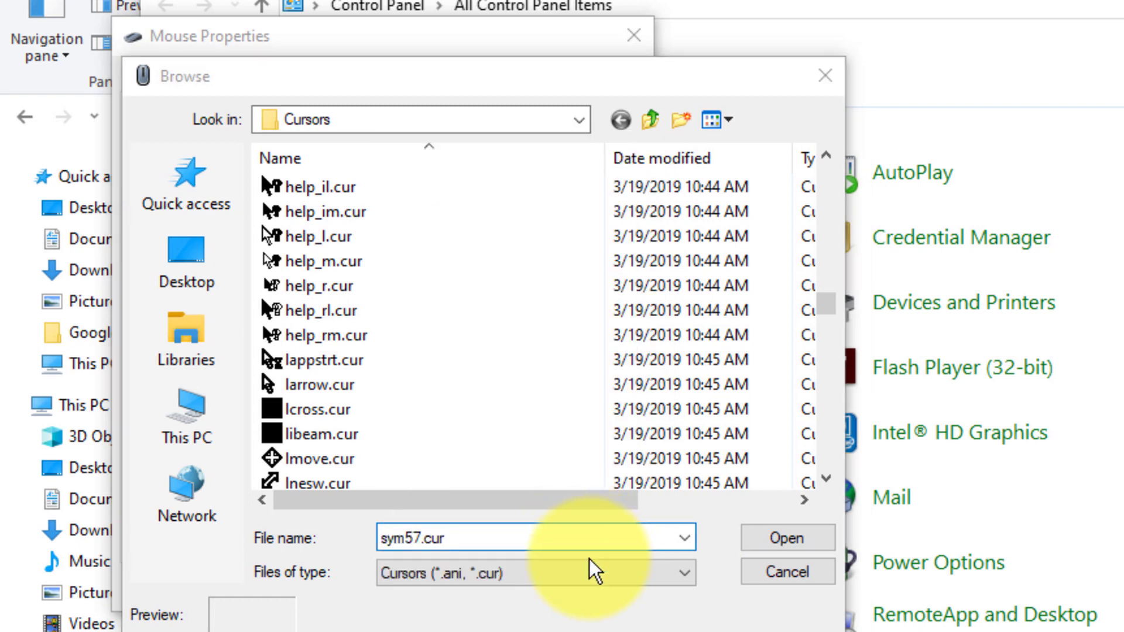
click(786, 538)
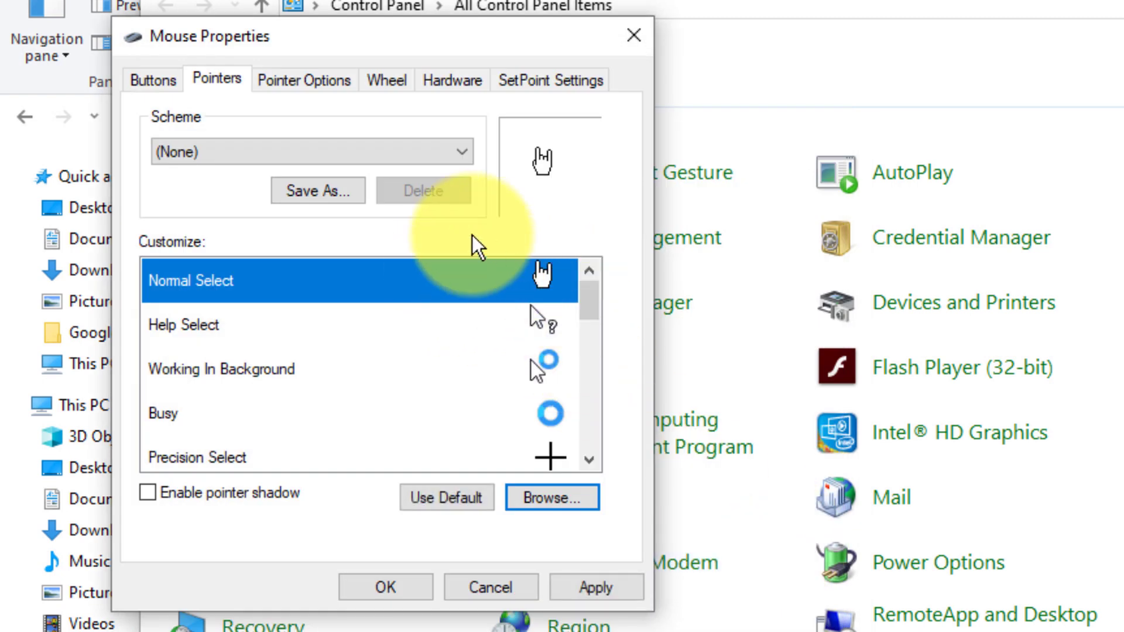
Apply the sym57.cur pointer, close Mouse Properties, and switch to Chrome's Online Cursor Maker tab
click(581, 588)
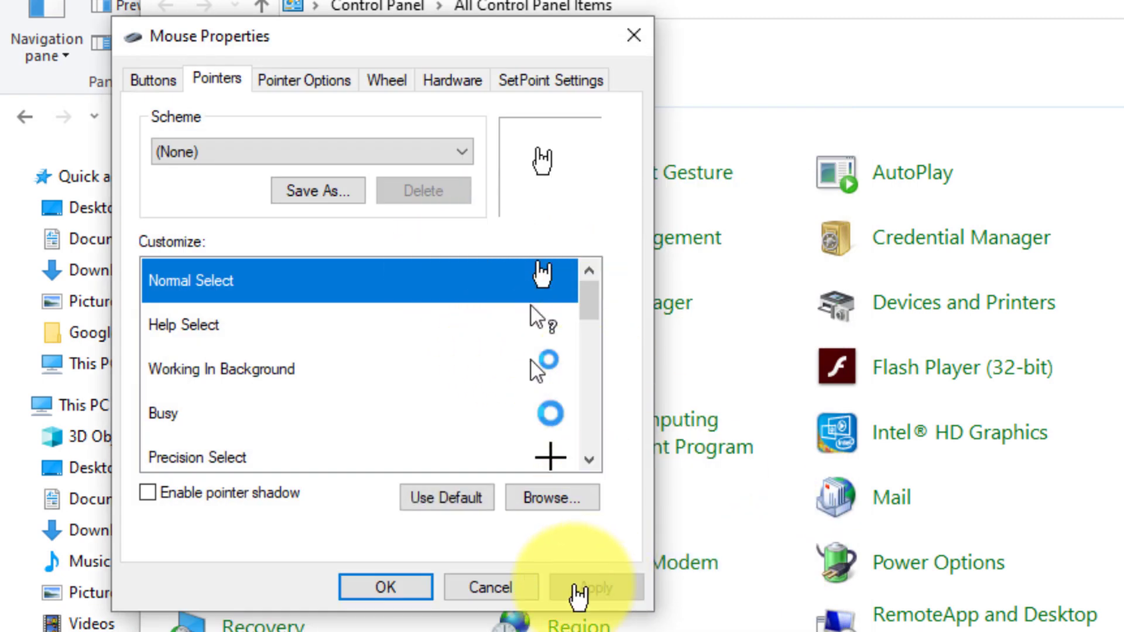
click(401, 588)
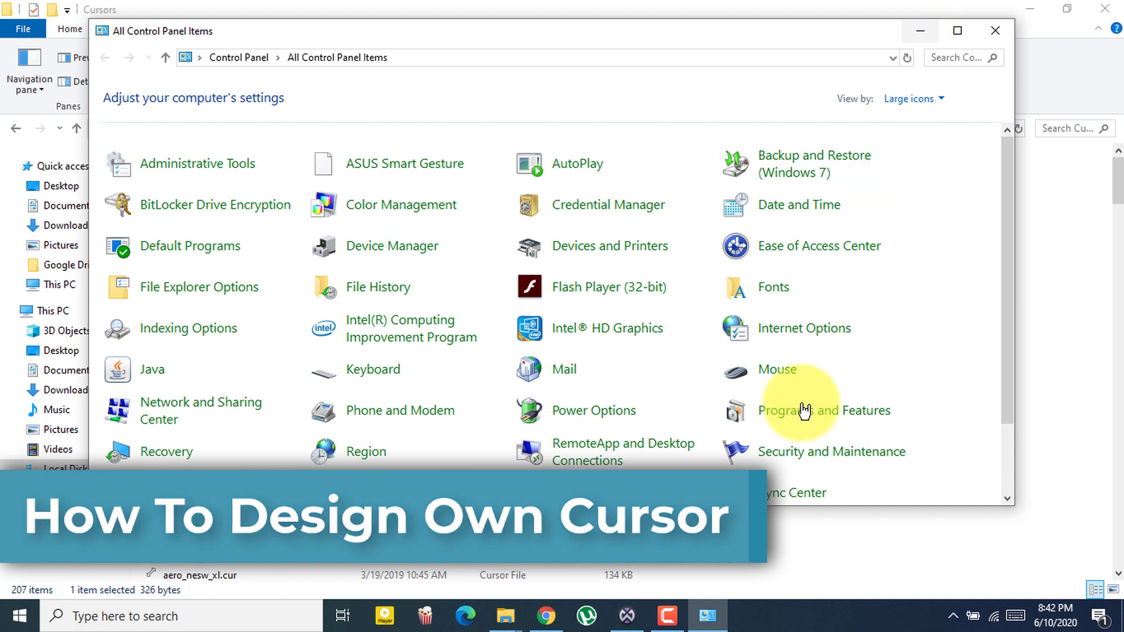
click(544, 620)
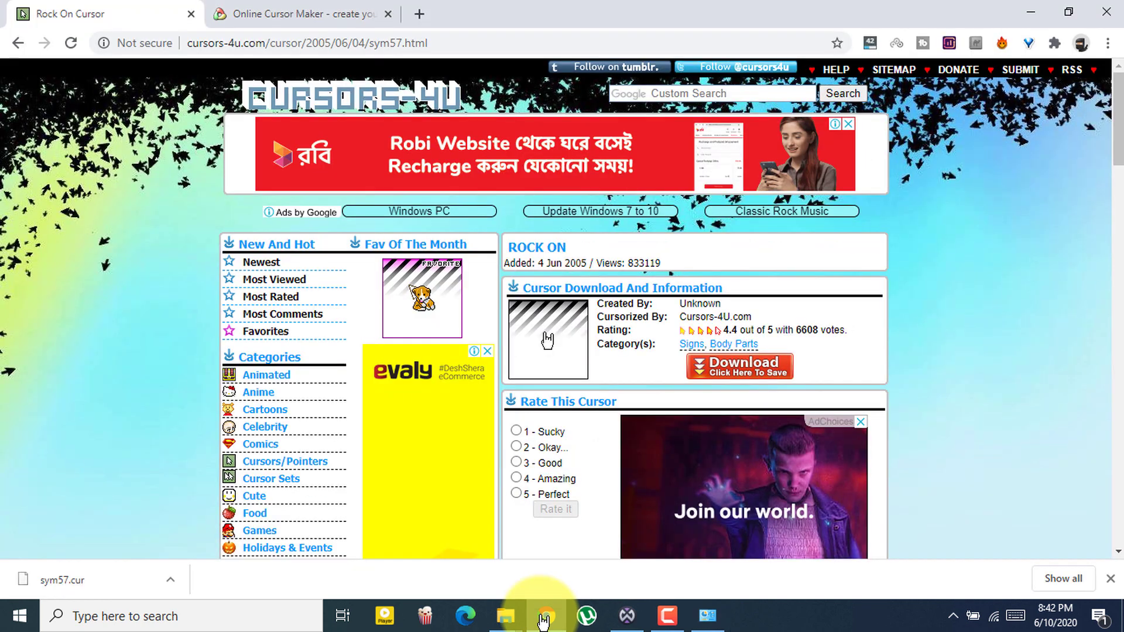
click(237, 8)
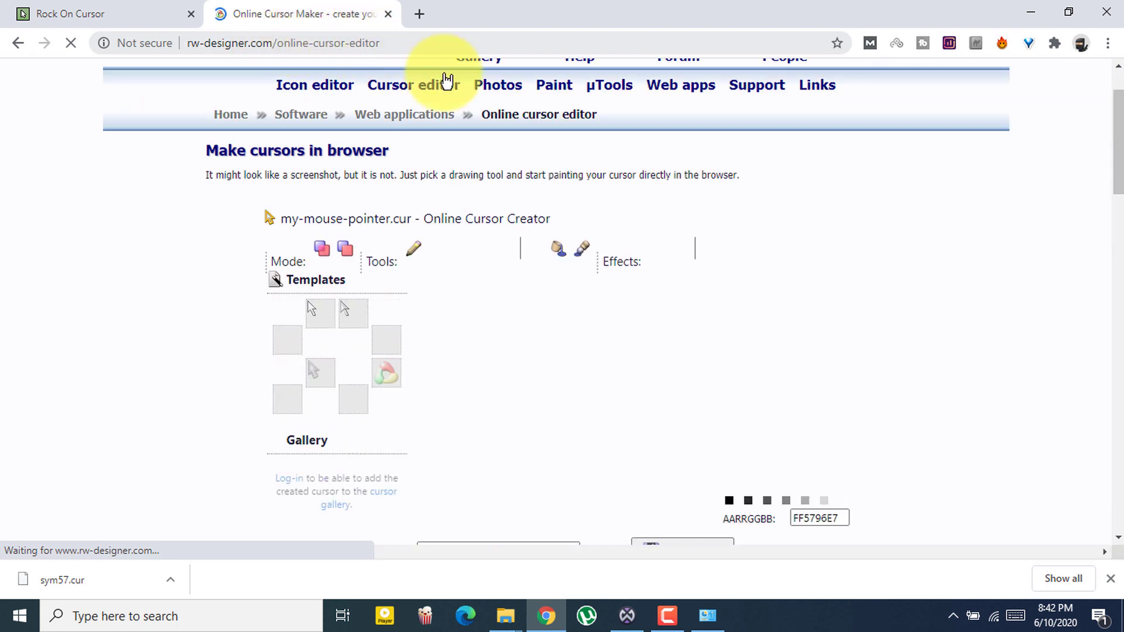
Draw a blue T-shaped cursor on the canvas and download it as my-mouse-pointer.cur
scroll(742, 174, down, 2)
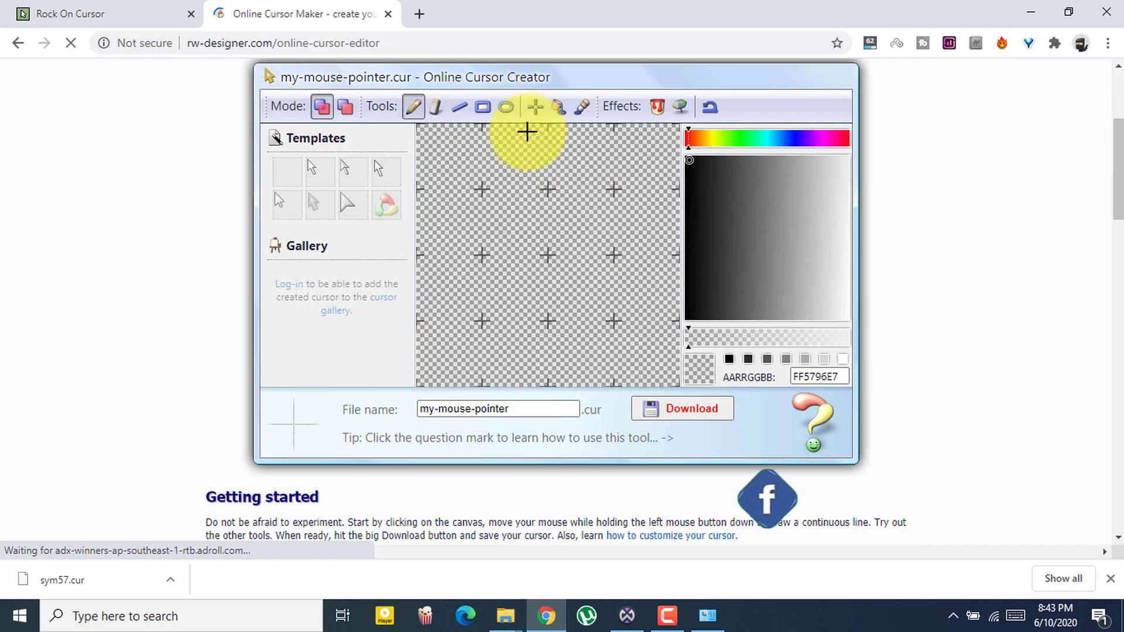
drag(527, 174, 527, 302)
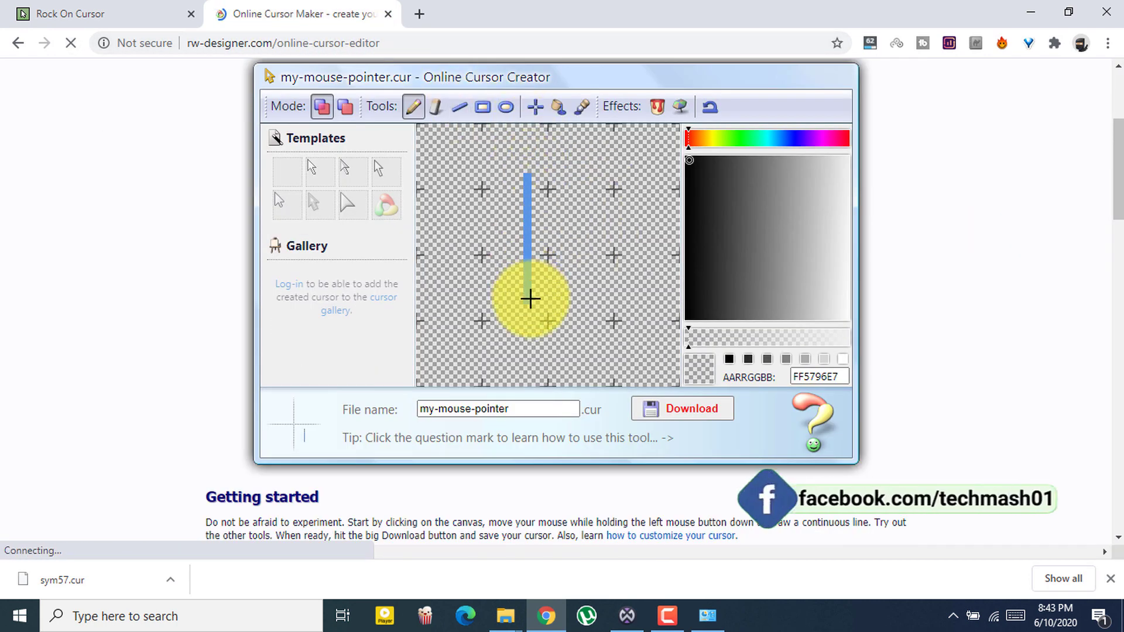
drag(605, 176, 461, 170)
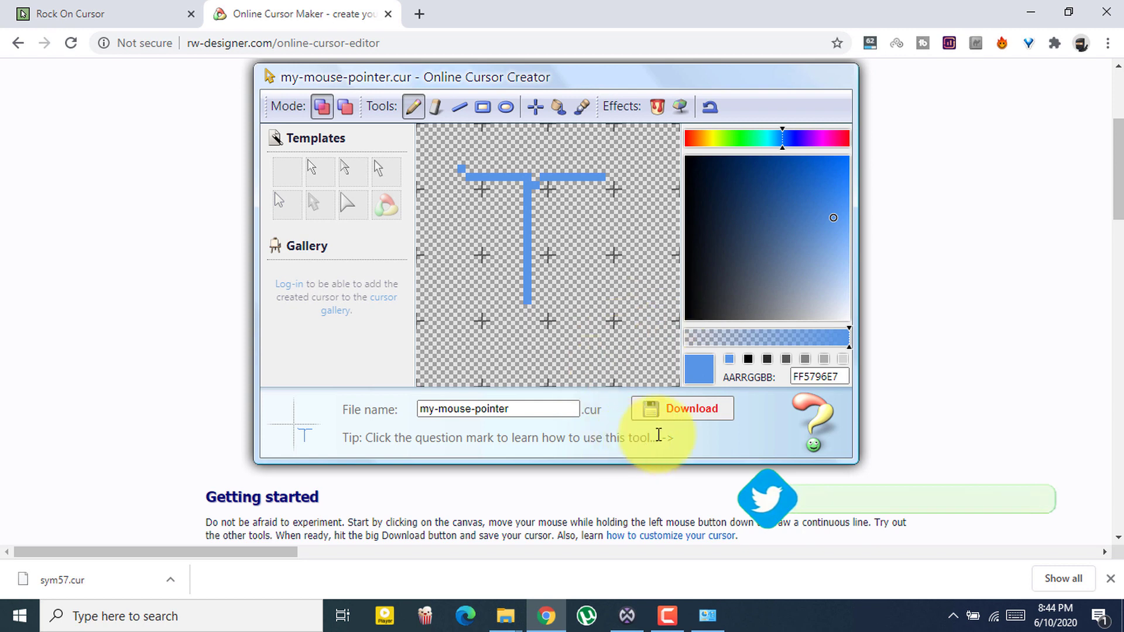
click(683, 419)
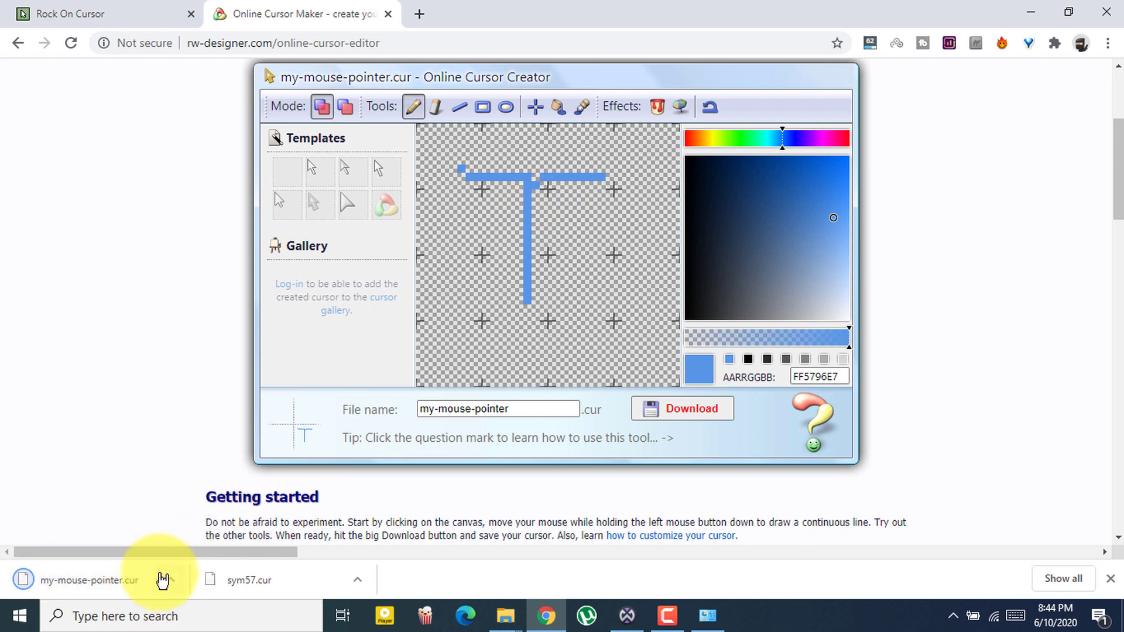
click(172, 582)
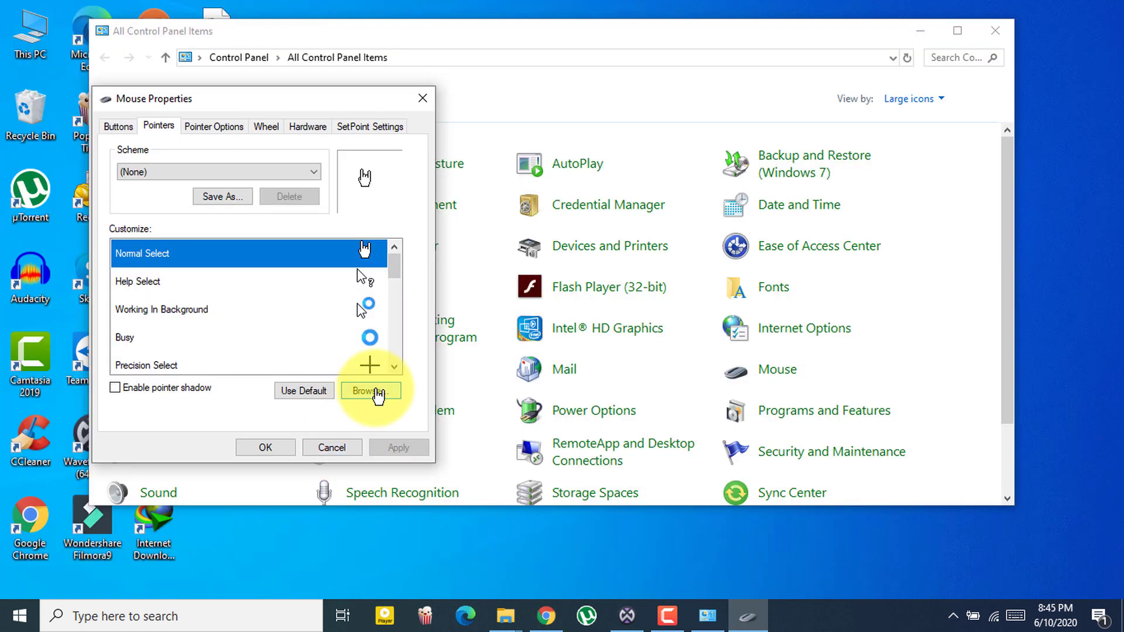
Browse to my-mouse-pointer.cur and set it as the Normal Select pointer, then apply and confirm with OK
click(370, 459)
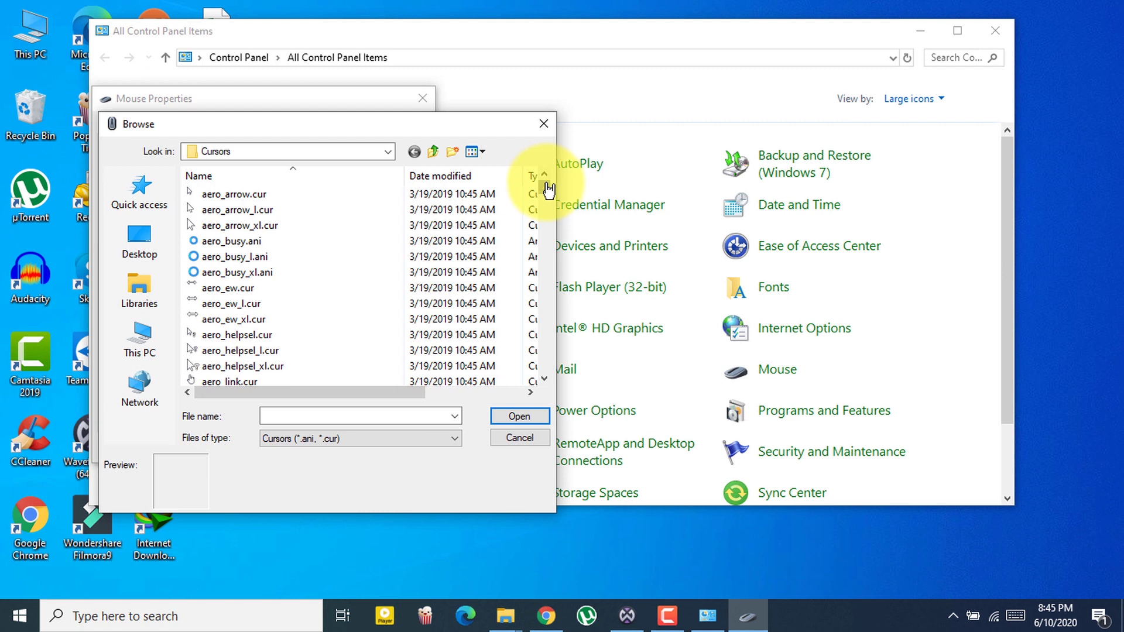
click(547, 622)
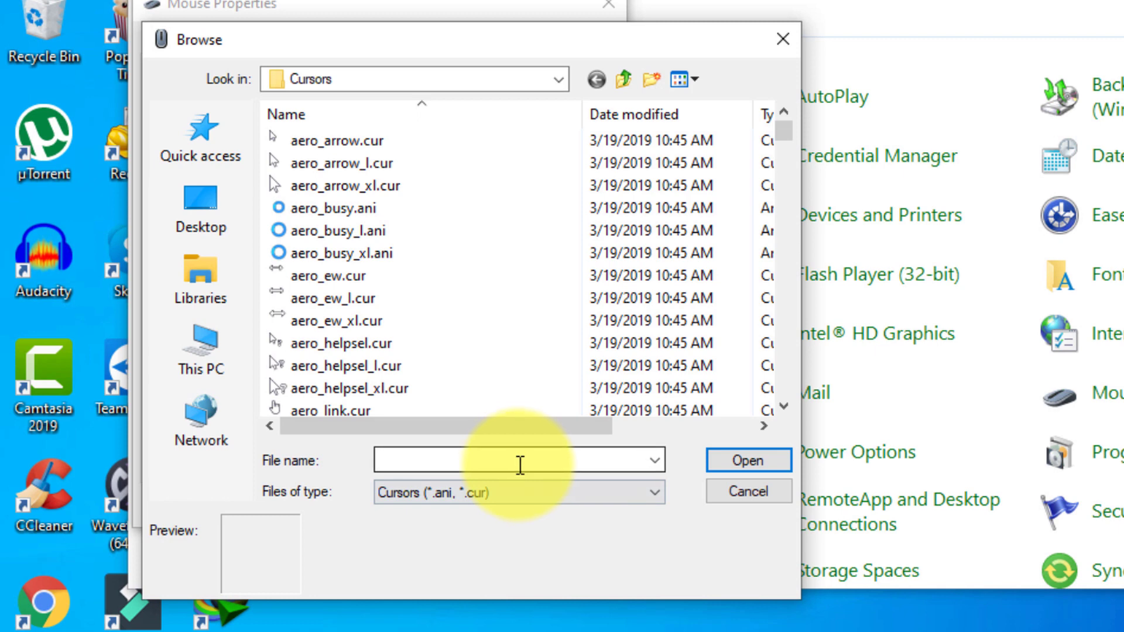
click(517, 461)
text(my)
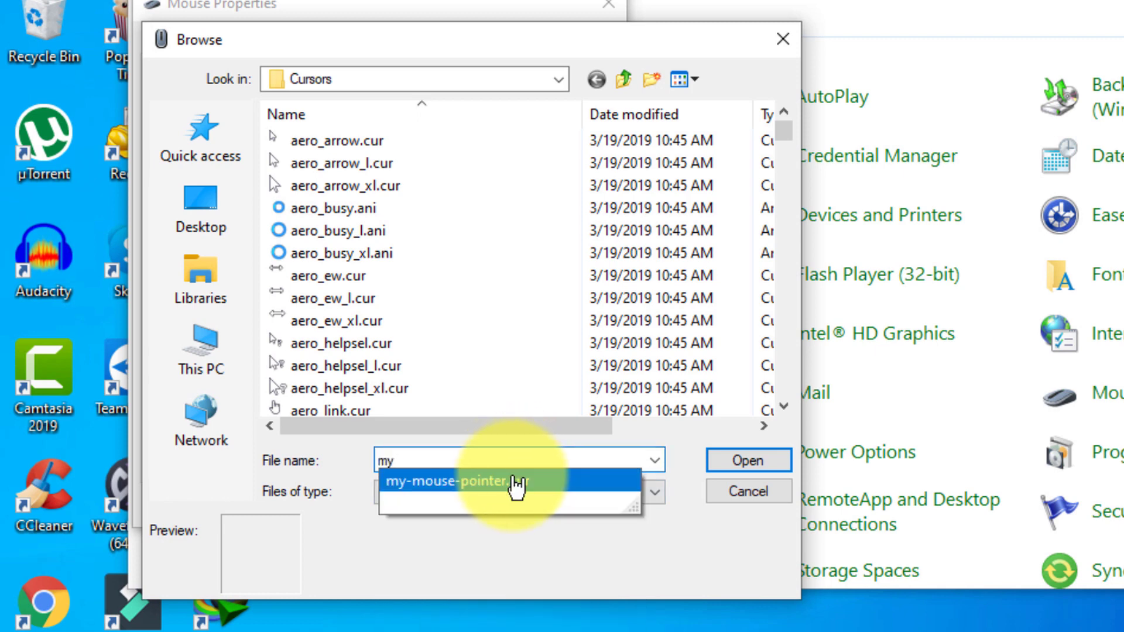
click(514, 482)
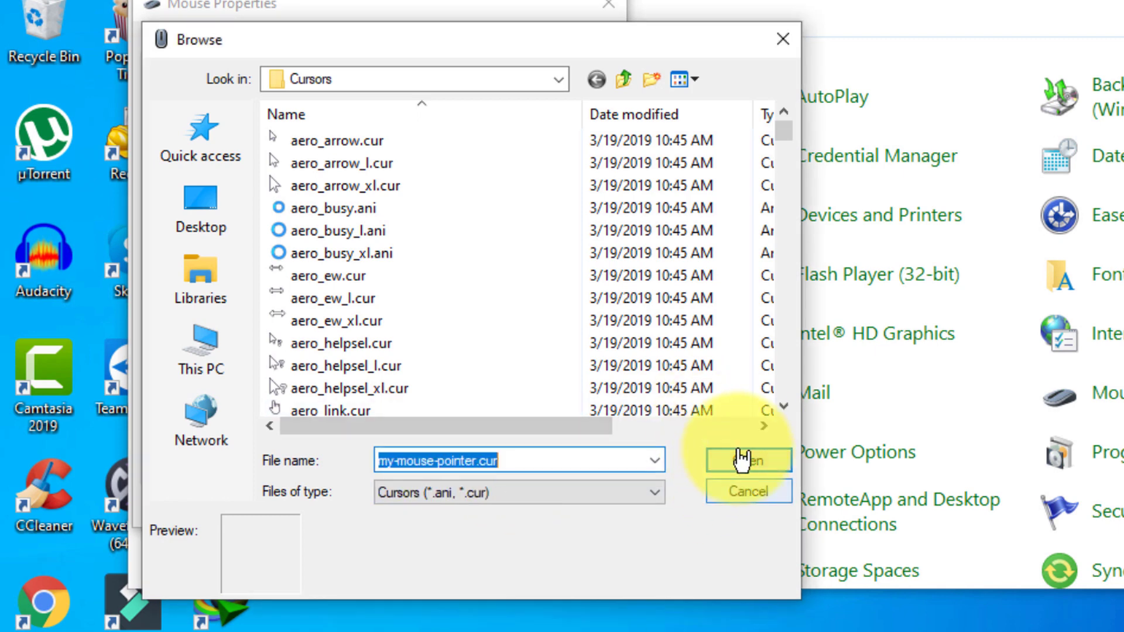
click(747, 458)
click(572, 506)
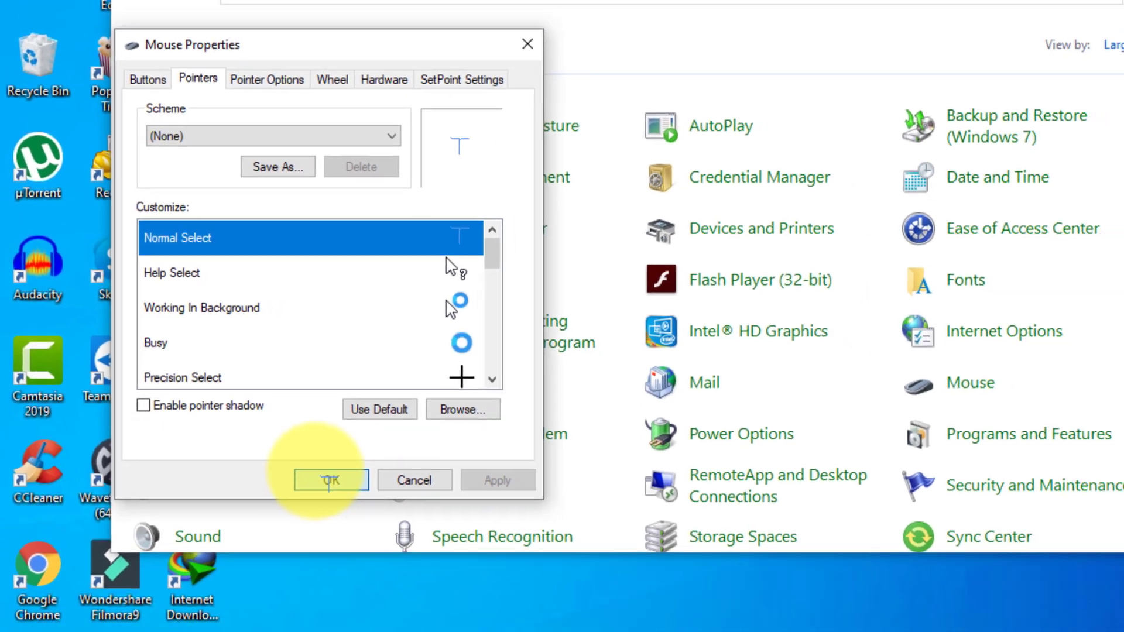
click(377, 504)
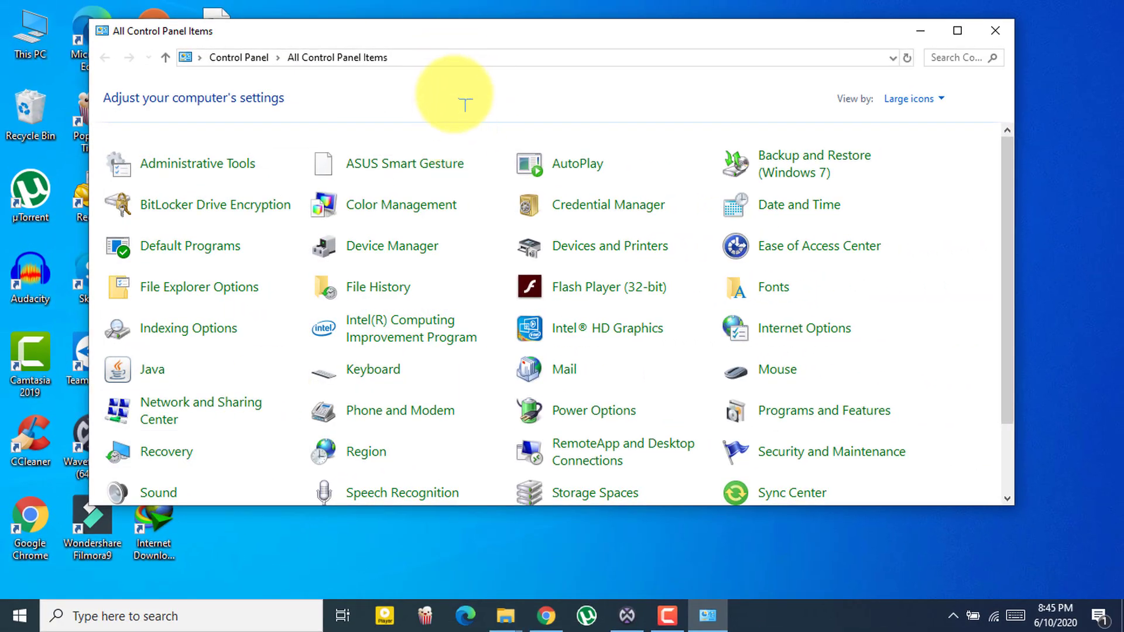